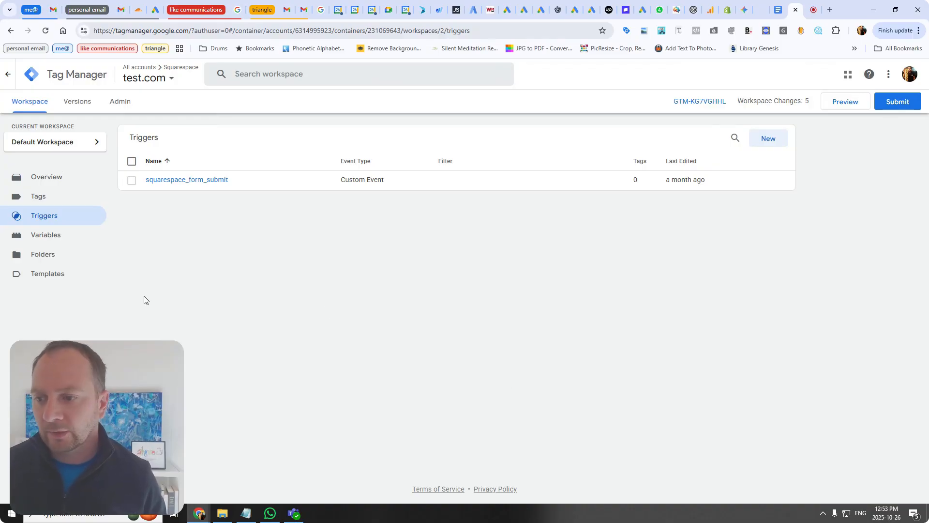
Step: Create a new trigger in the workspace and name it CSS Selector
{"action": "left_click", "coordinate": [45, 176]}
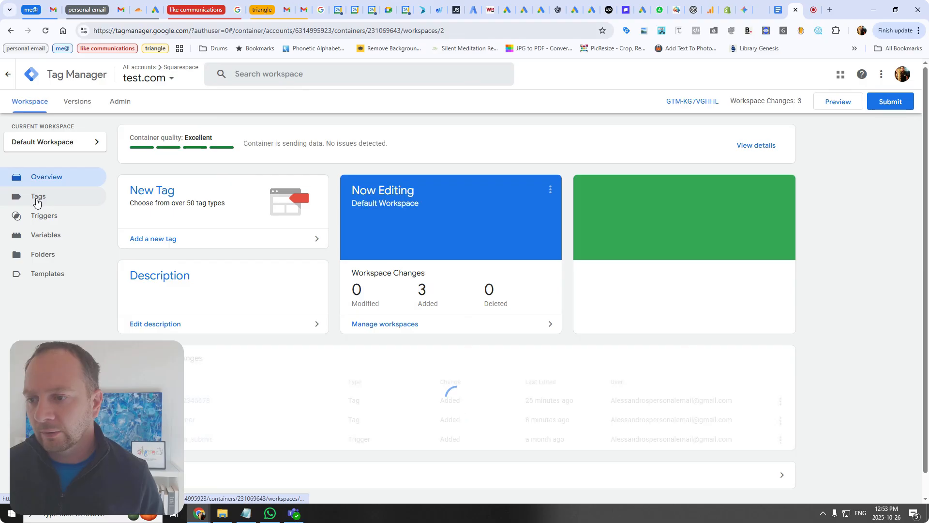
{"action": "left_click", "coordinate": [36, 199]}
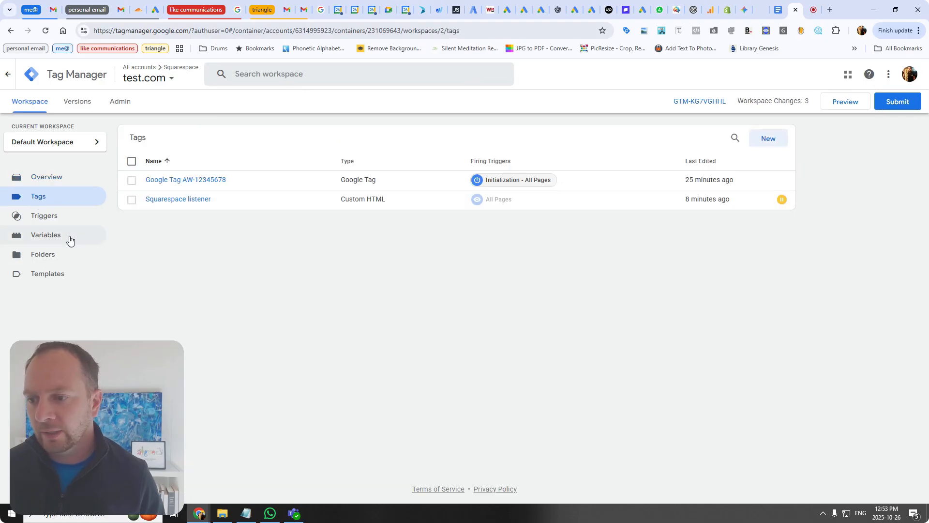
{"action": "left_click", "coordinate": [63, 221]}
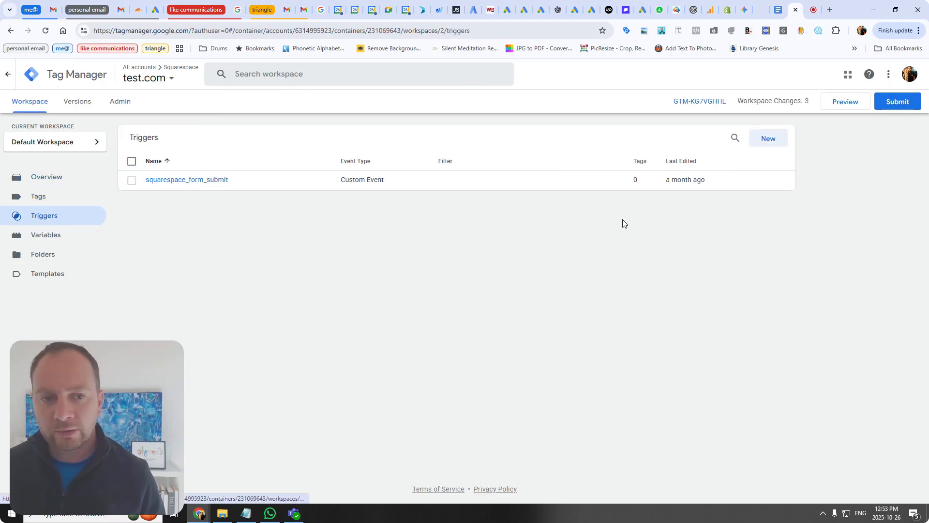
{"action": "left_click", "coordinate": [770, 141]}
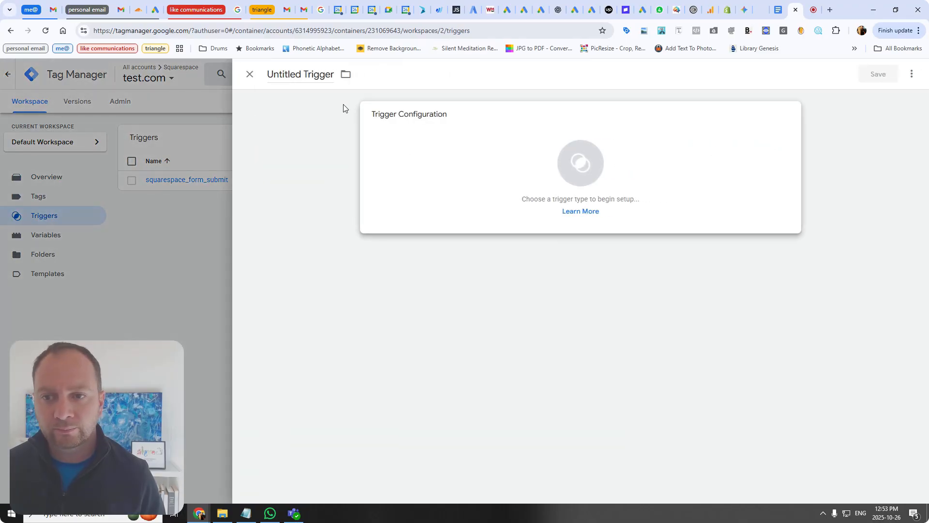
{"action": "left_click", "coordinate": [307, 74]}
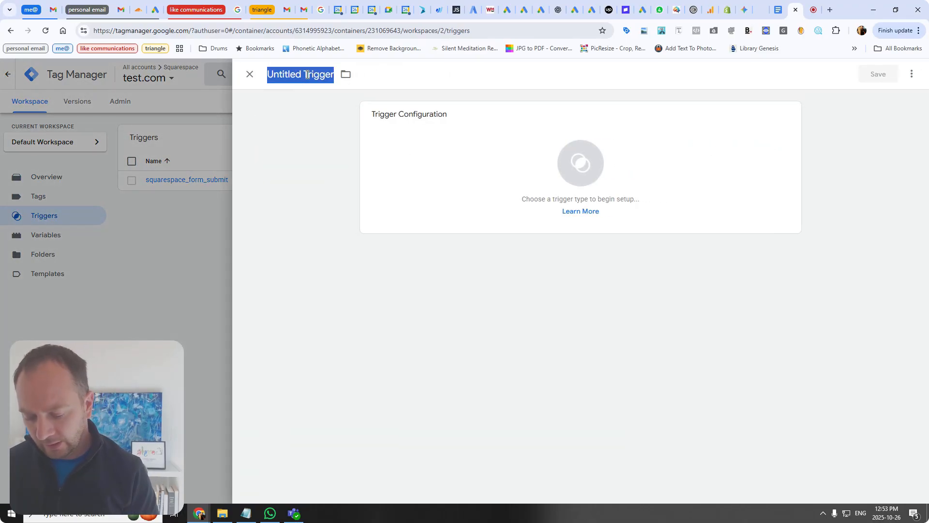
{"action": "type", "text": "CSS"}
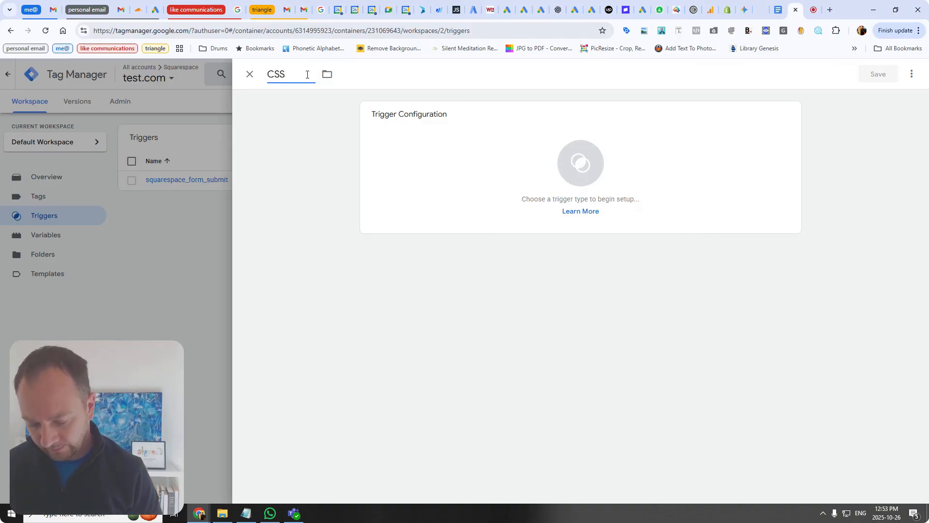
{"action": "type", "text": " Selector"}
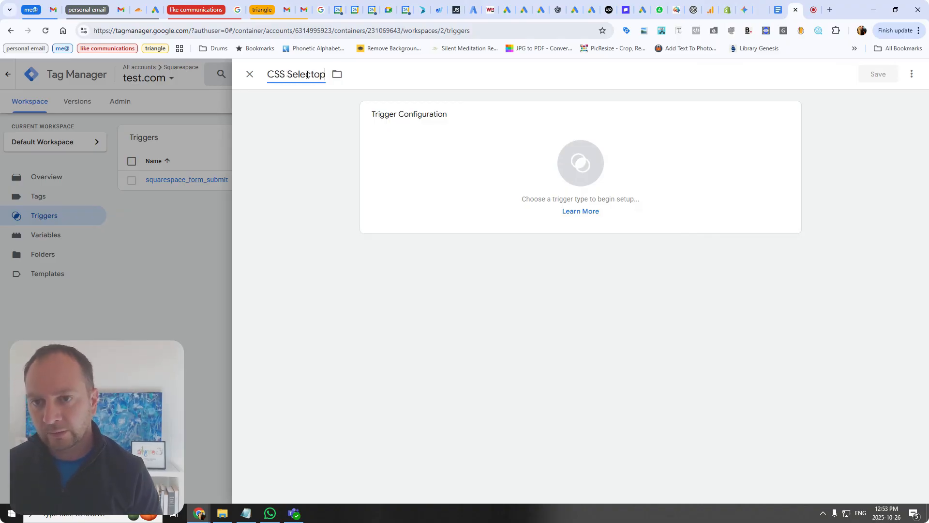
Step: Set the trigger type to Element Visibility and its selection method to CSS Selector
{"action": "left_click", "coordinate": [437, 150]}
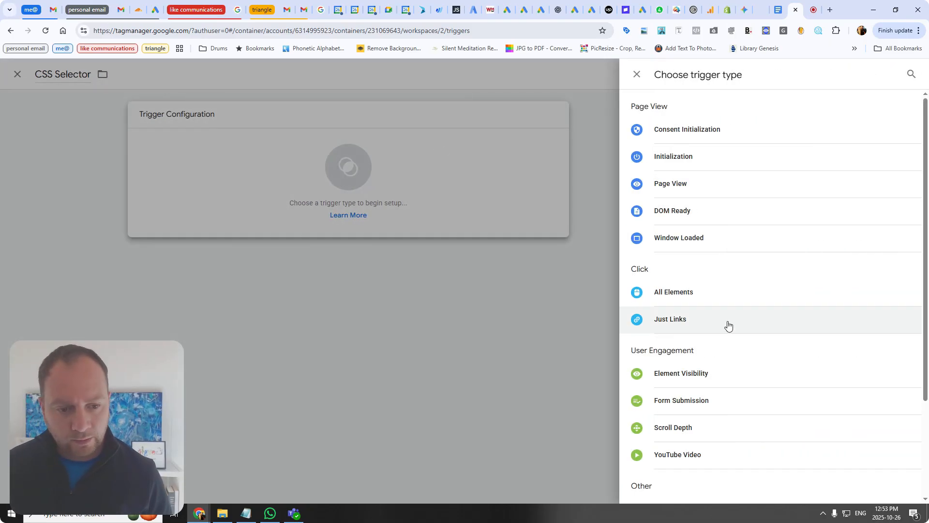
{"action": "left_click", "coordinate": [665, 377]}
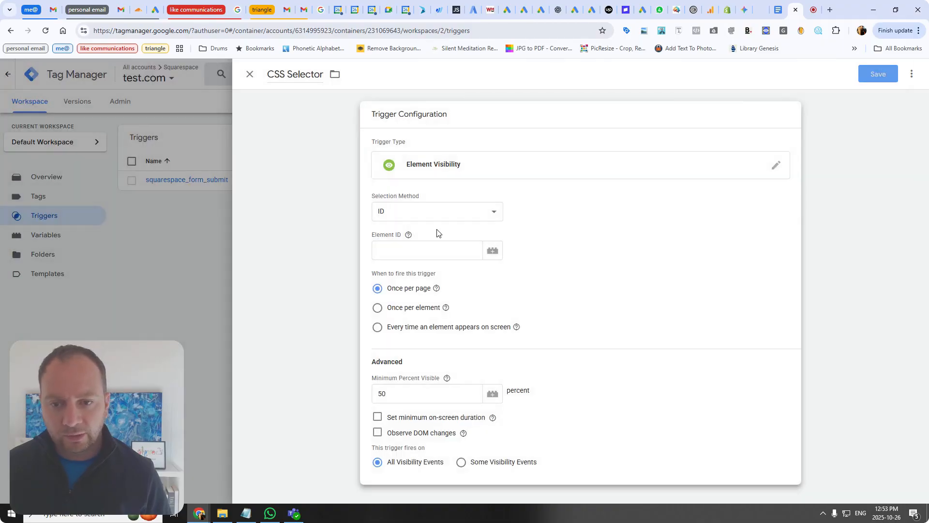
{"action": "left_click", "coordinate": [418, 214]}
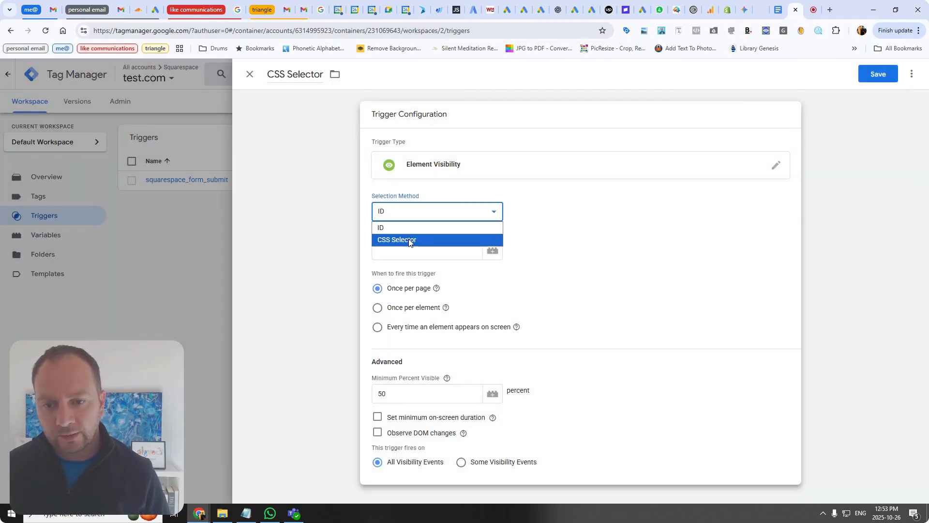
{"action": "left_click", "coordinate": [409, 239]}
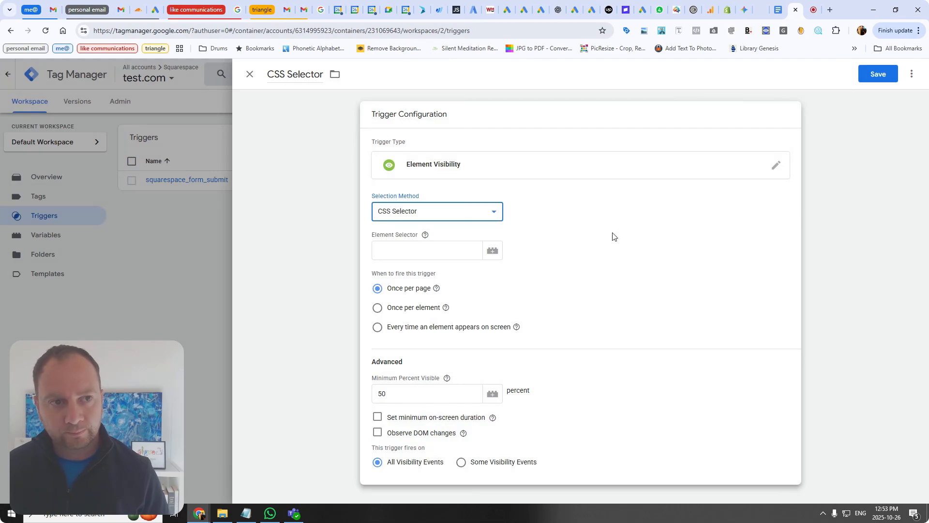
Step: In a new tab, open the Squarespace account dashboard and view the test website
{"action": "left_click", "coordinate": [829, 9]}
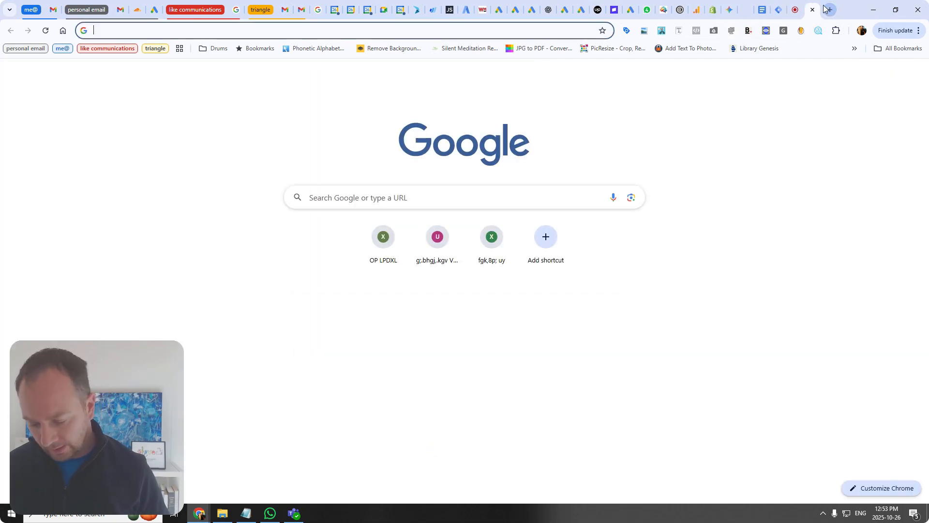
{"action": "type", "text": "s"}
{"action": "key", "text": "Return"}
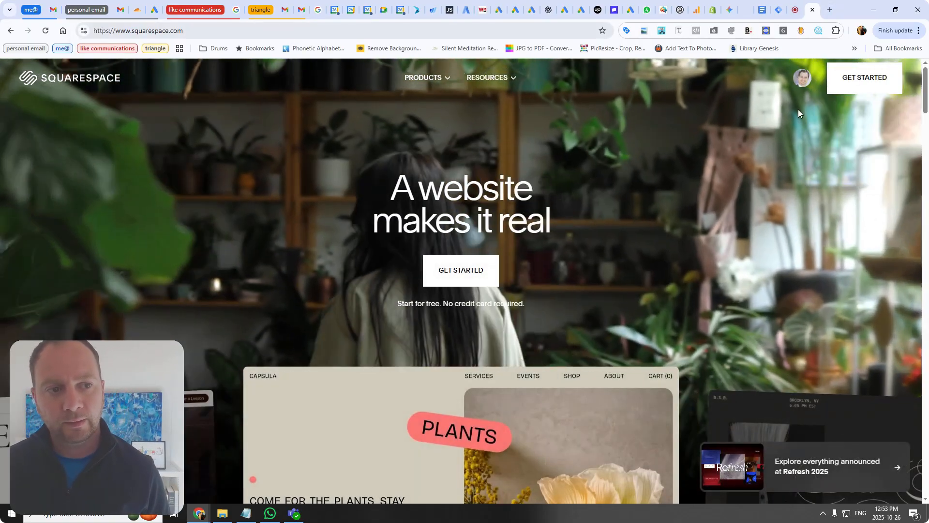
{"action": "mouse_move", "coordinate": [801, 80]}
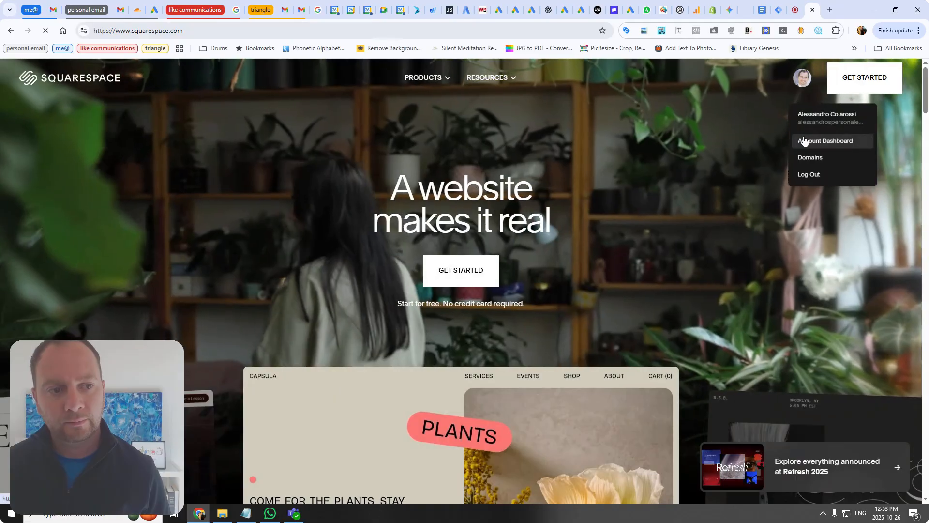
{"action": "left_click", "coordinate": [803, 136]}
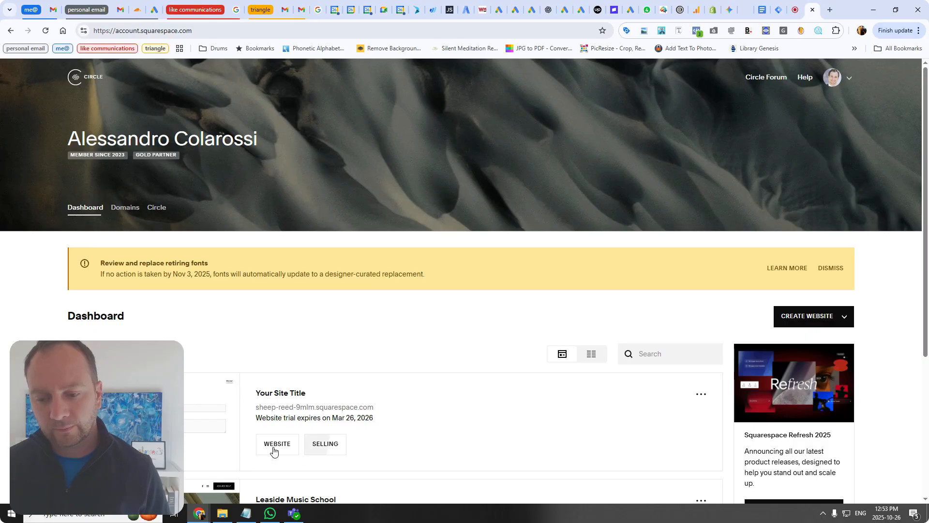
{"action": "left_click", "coordinate": [273, 448]}
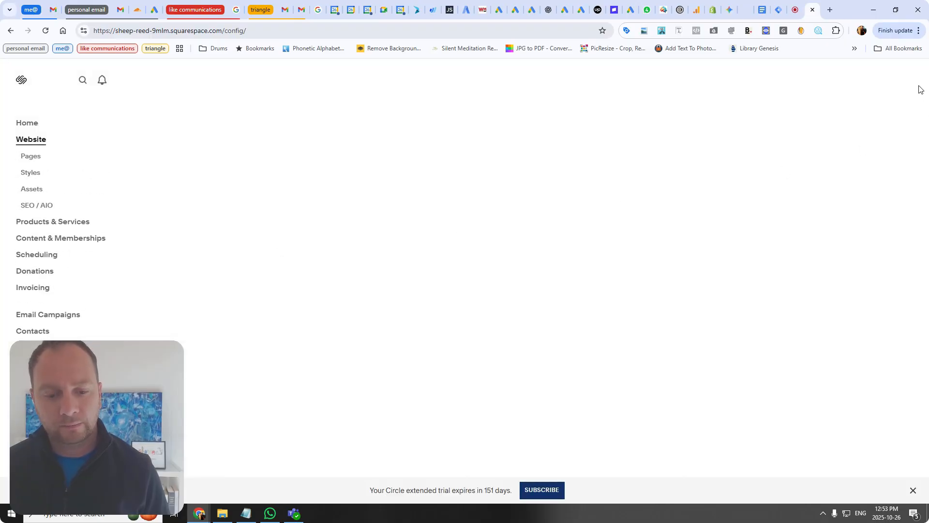
{"action": "left_click", "coordinate": [906, 80]}
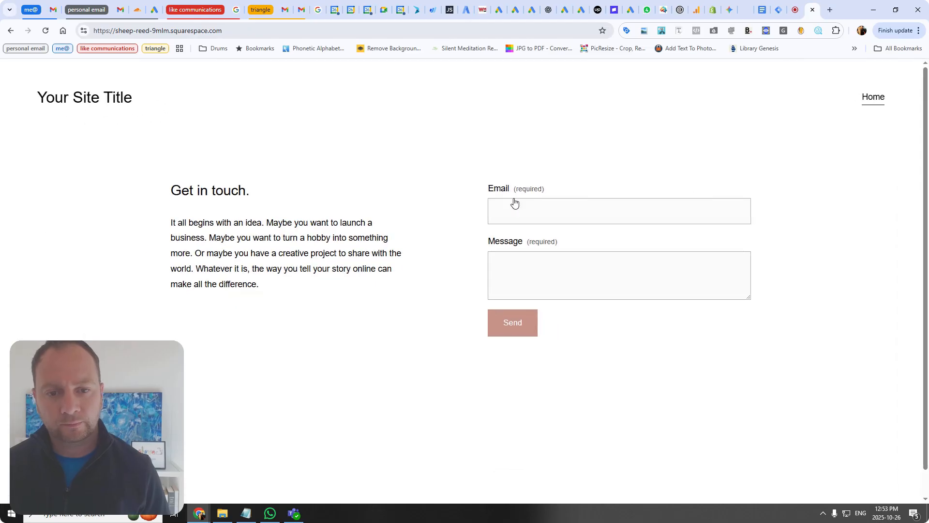
Step: Submit the site's contact form with a test email address and the message test
{"action": "left_click", "coordinate": [523, 203]}
{"action": "type", "text": "test"}
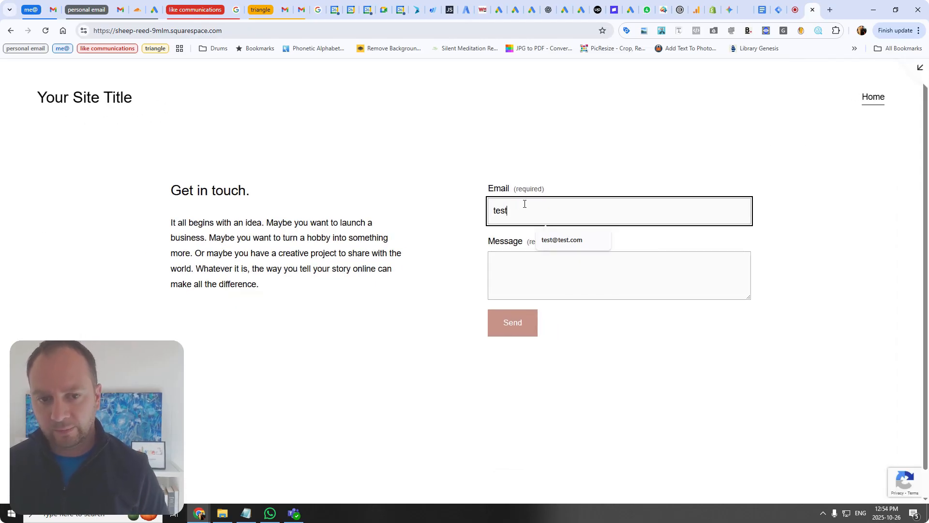
{"action": "key", "text": "Down"}
{"action": "key", "text": "Tab"}
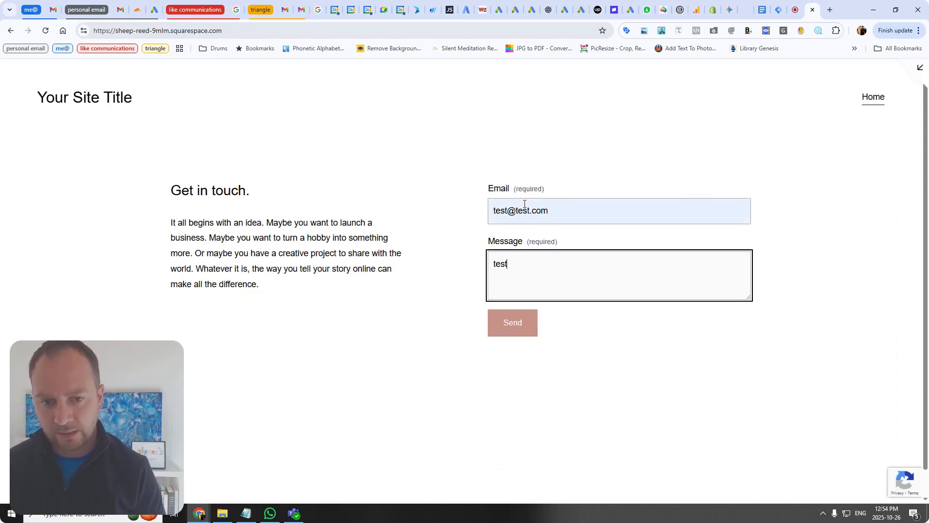
{"action": "left_click", "coordinate": [515, 329]}
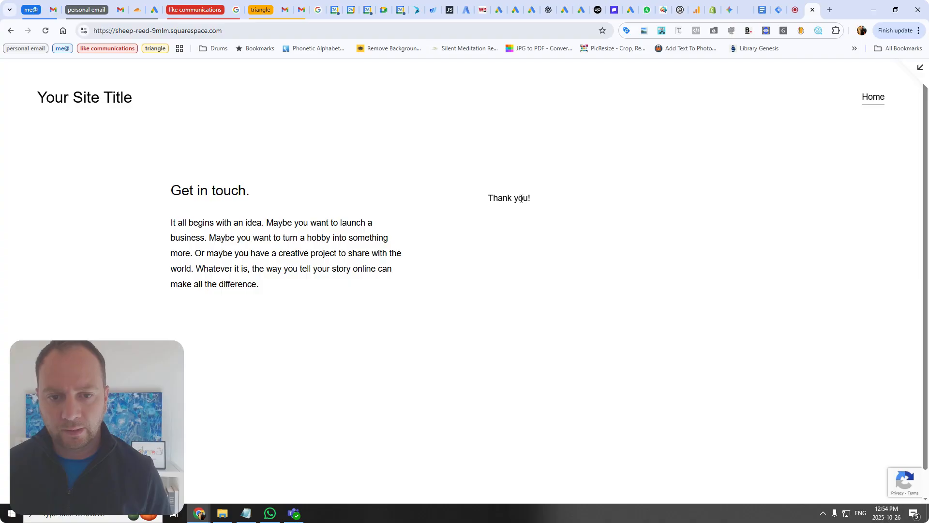
Step: Inspect the Thank you! confirmation message and copy its form-submission-text class name
{"action": "triple_click", "coordinate": [521, 198]}
{"action": "right_click", "coordinate": [521, 198]}
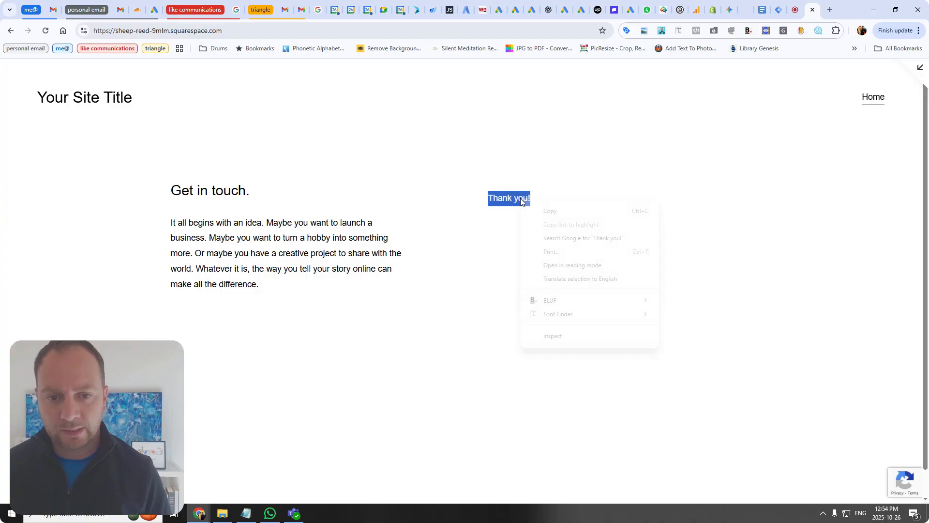
{"action": "left_click", "coordinate": [553, 336]}
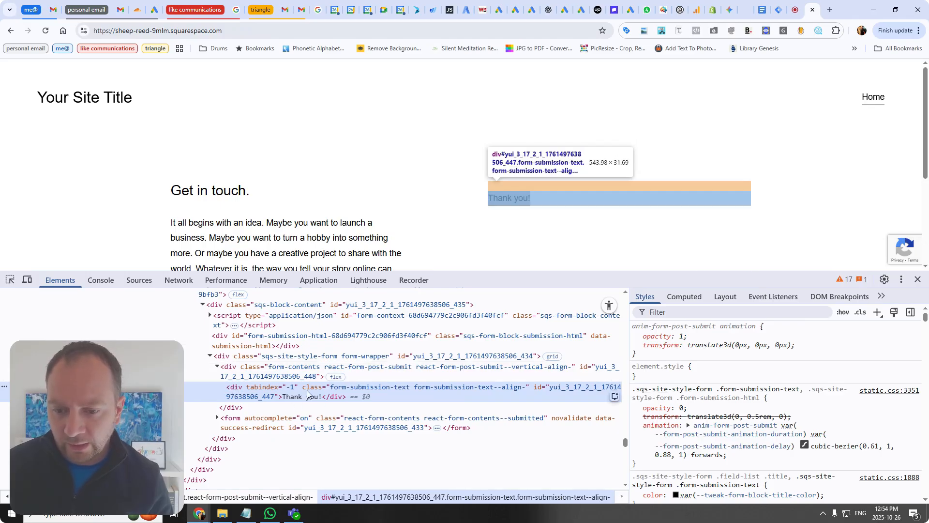
{"action": "double_click", "coordinate": [340, 391]}
{"action": "left_click", "coordinate": [335, 391]}
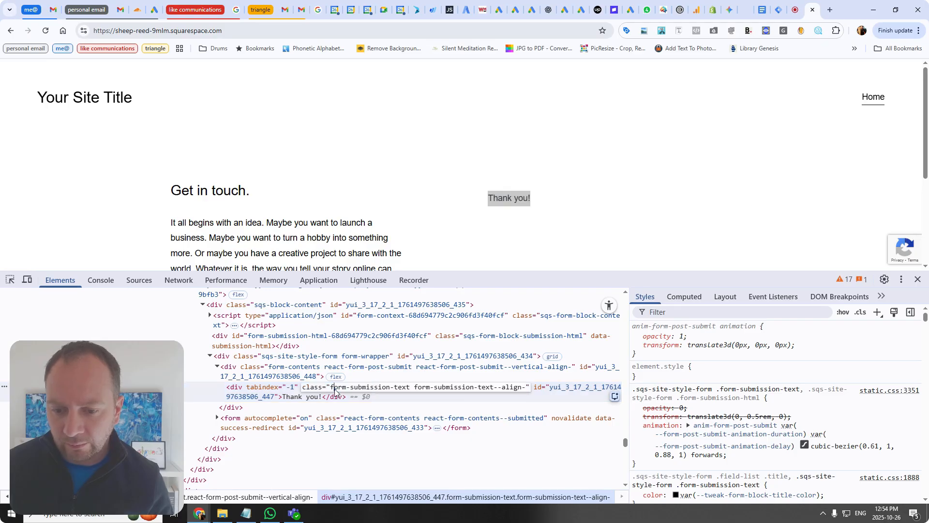
{"action": "left_click_drag", "start_coordinate": [330, 391], "coordinate": [390, 396]}
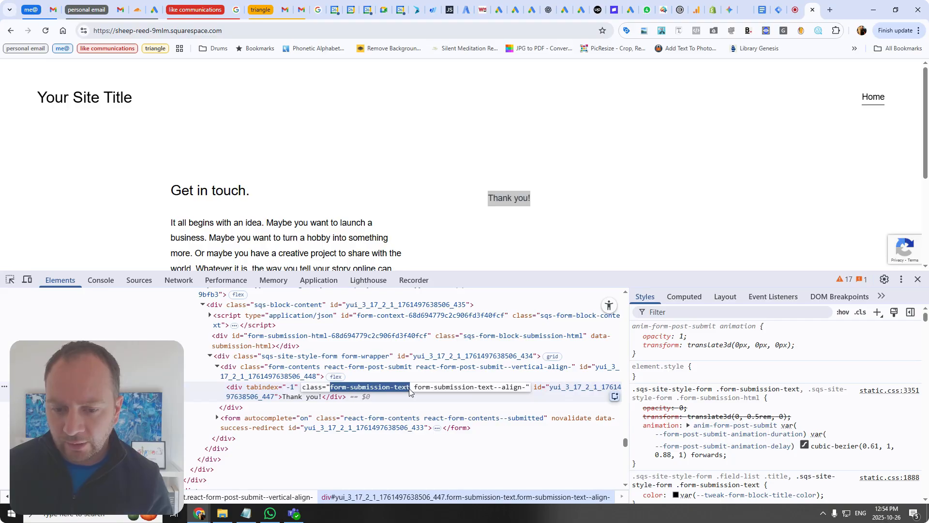
{"action": "right_click", "coordinate": [402, 389]}
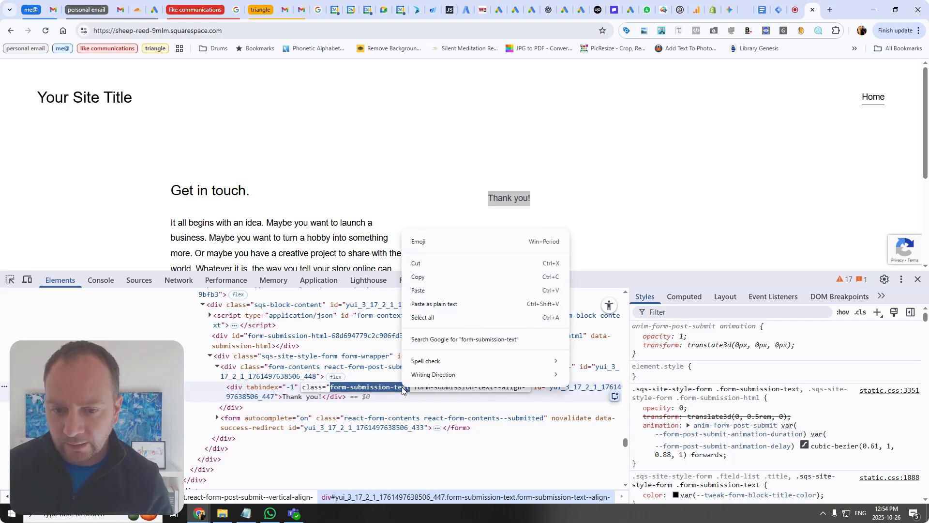
{"action": "left_click", "coordinate": [426, 277]}
Step: Back in the trigger, set the element selector to div.form-submission-text
{"action": "left_click", "coordinate": [777, 13]}
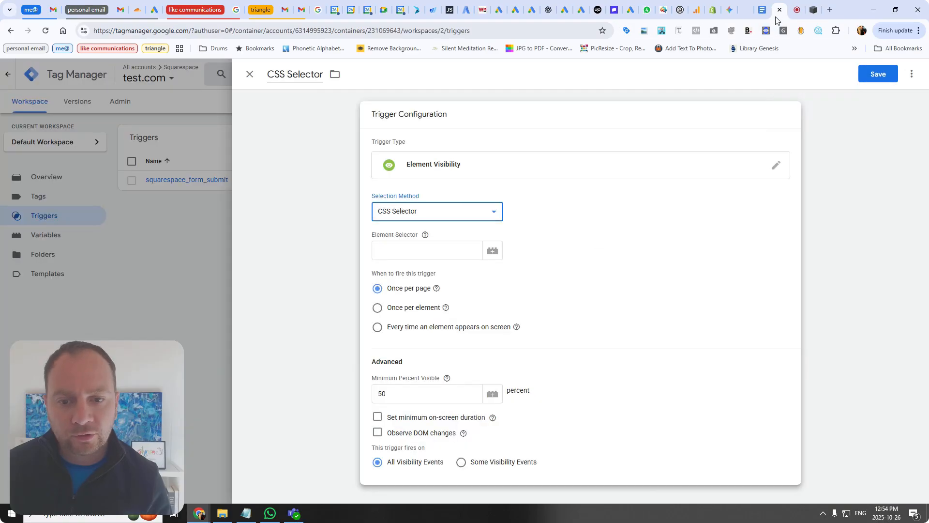
{"action": "left_click", "coordinate": [435, 247]}
{"action": "type", "text": "div"}
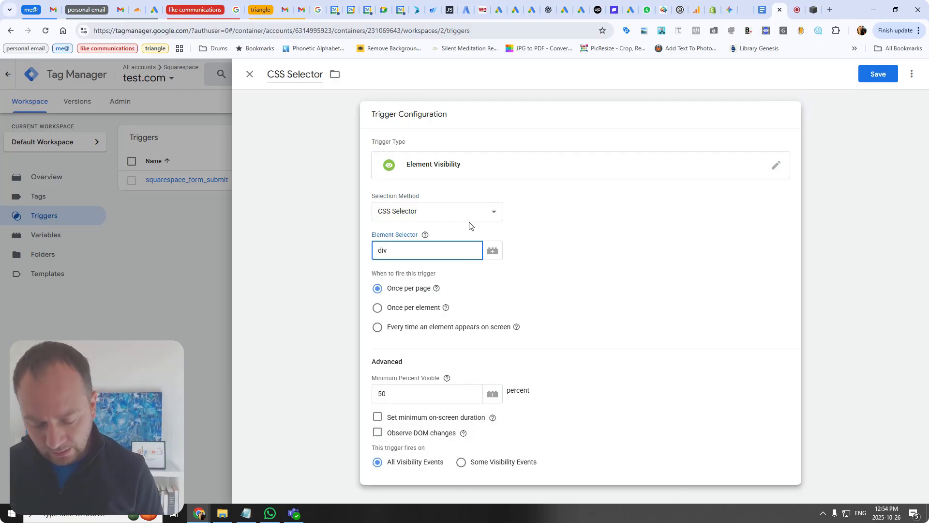
{"action": "type", "text": "."}
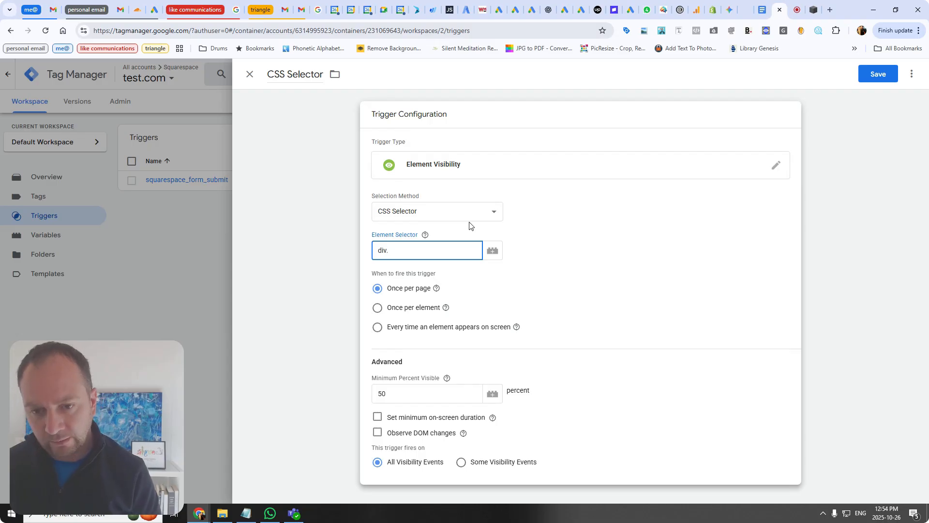
{"action": "key", "text": "ctrl+v"}
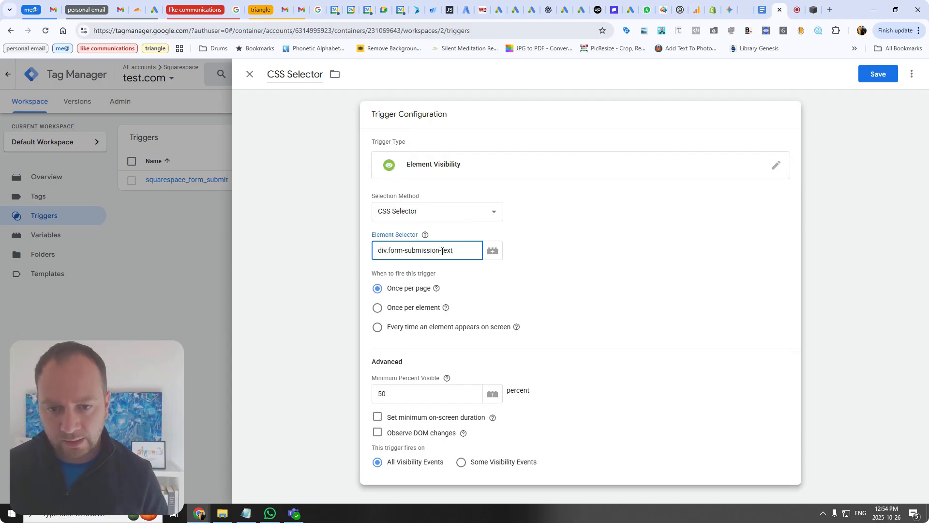
Step: Make the trigger fire once per element, enable Observe DOM changes, and save it
{"action": "left_click", "coordinate": [377, 311]}
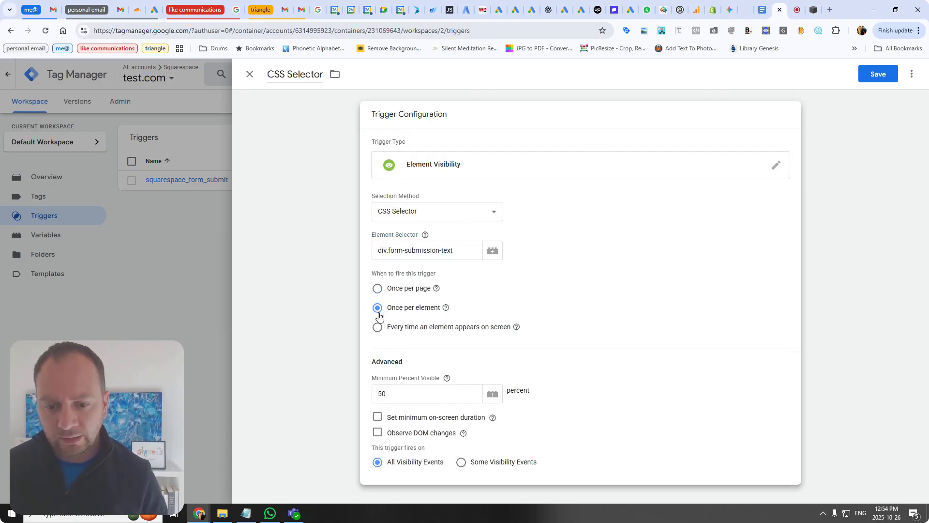
{"action": "left_click", "coordinate": [377, 432]}
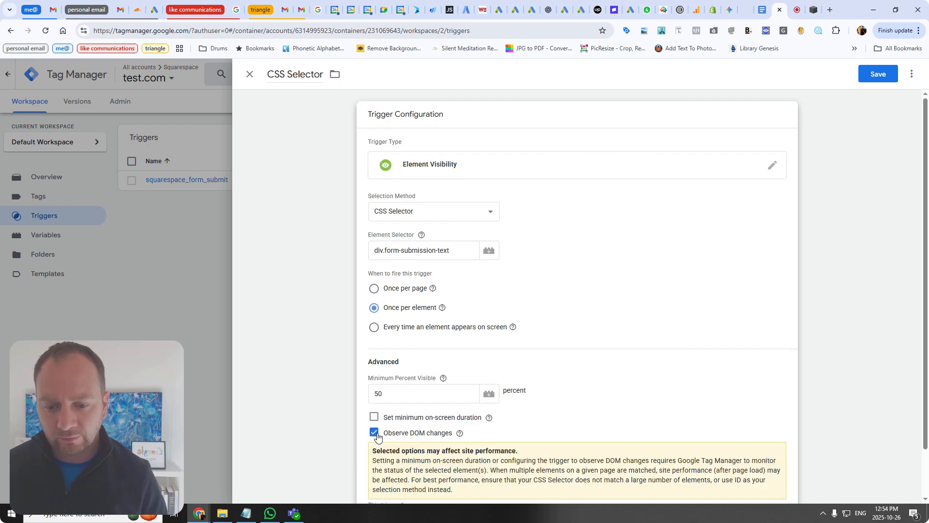
{"action": "scroll", "coordinate": [393, 429], "scroll_direction": "down", "scroll_amount": 2}
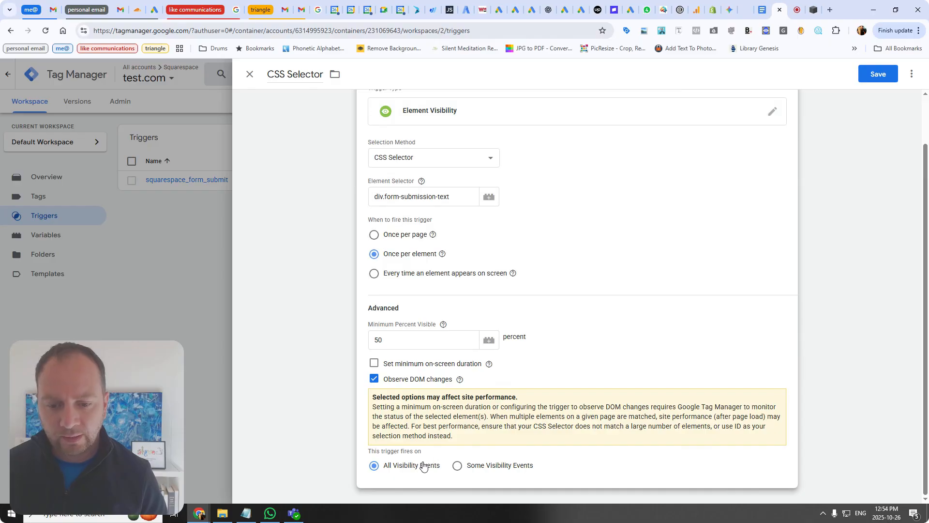
{"action": "left_click", "coordinate": [881, 74]}
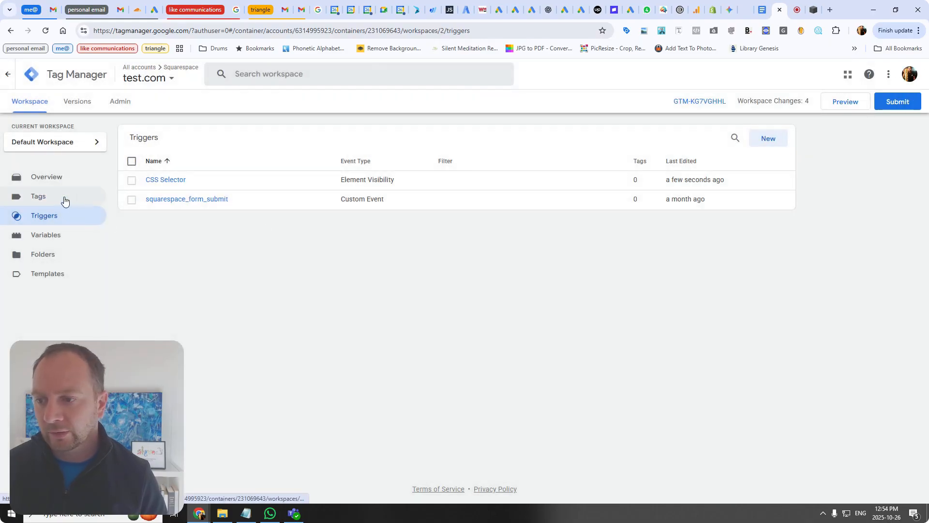
Step: Create a new tag named Conversion Tracking
{"action": "left_click", "coordinate": [64, 200]}
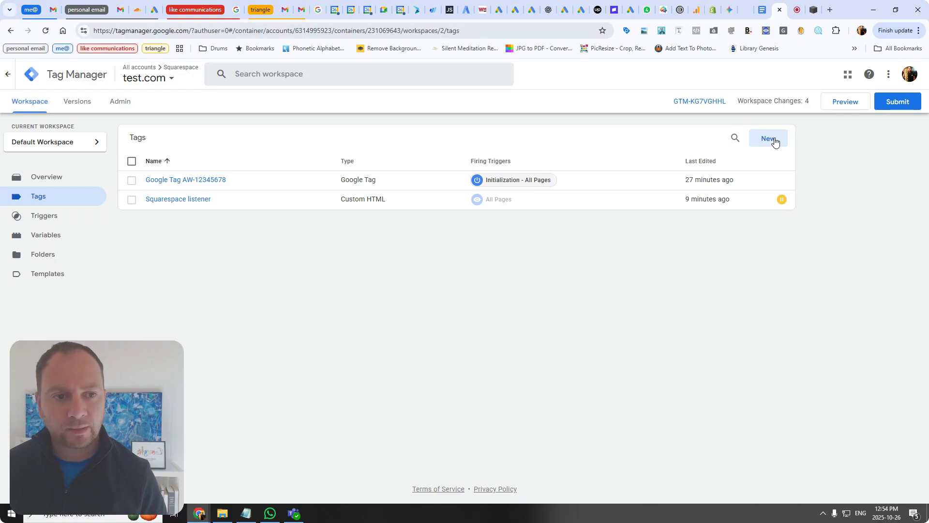
{"action": "left_click", "coordinate": [769, 141]}
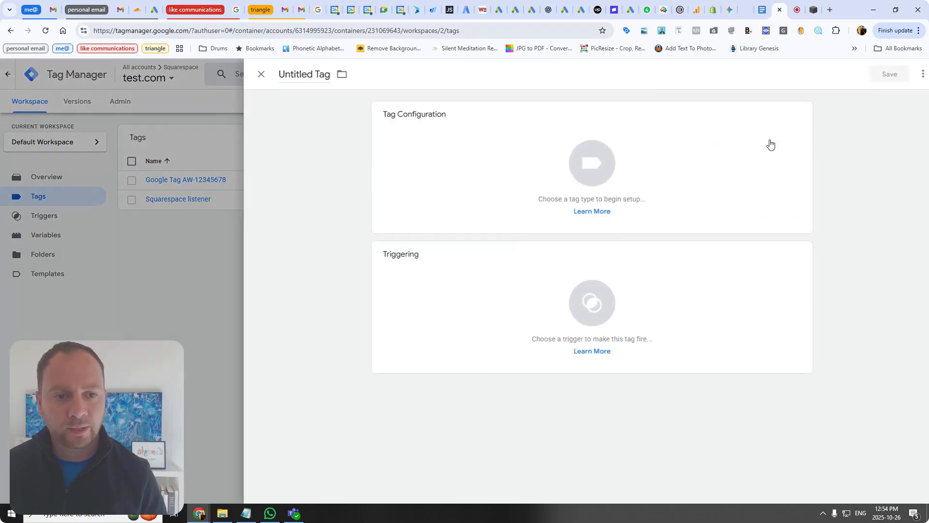
{"action": "left_click", "coordinate": [316, 69]}
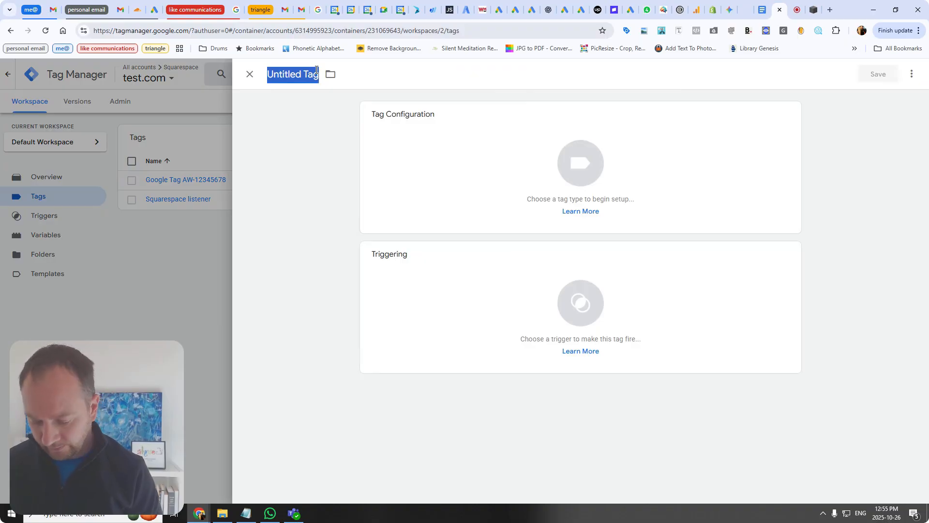
{"action": "type", "text": "COn"}
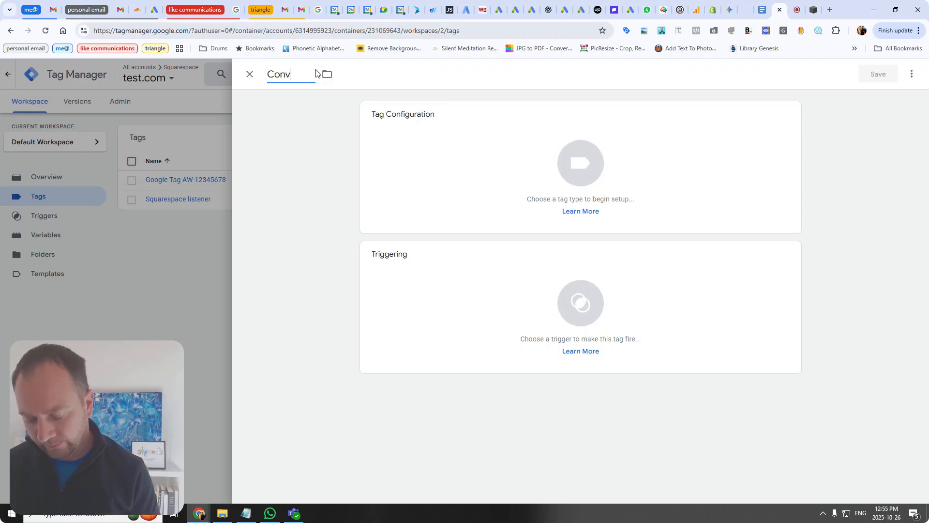
{"action": "type", "text": "ersion Tracking"}
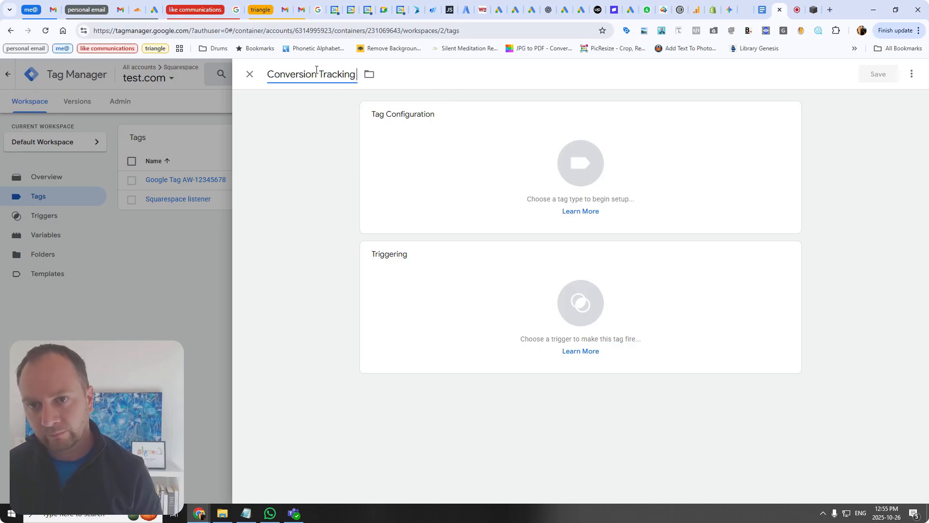
Step: Configure the tag as Google Ads Conversion Tracking with conversion ID 12345678 and conversion label test
{"action": "left_click", "coordinate": [504, 164]}
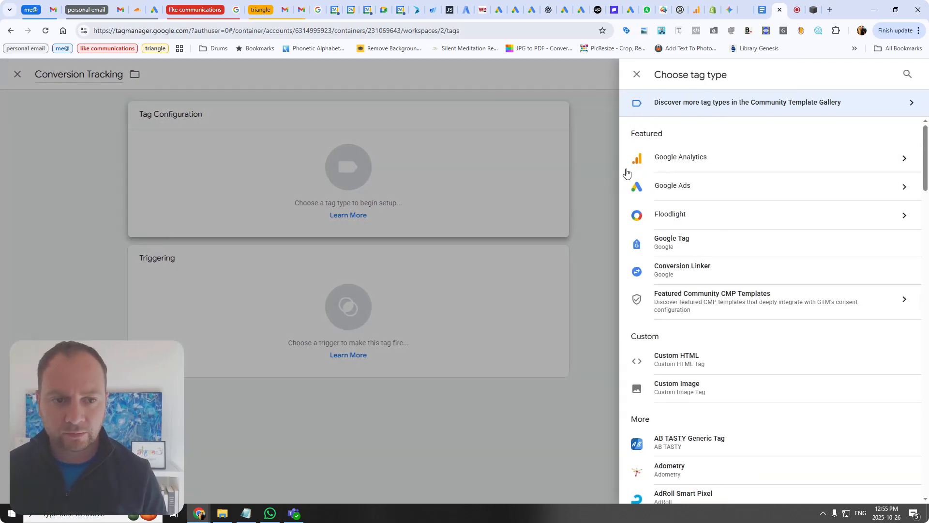
{"action": "left_click", "coordinate": [674, 186]}
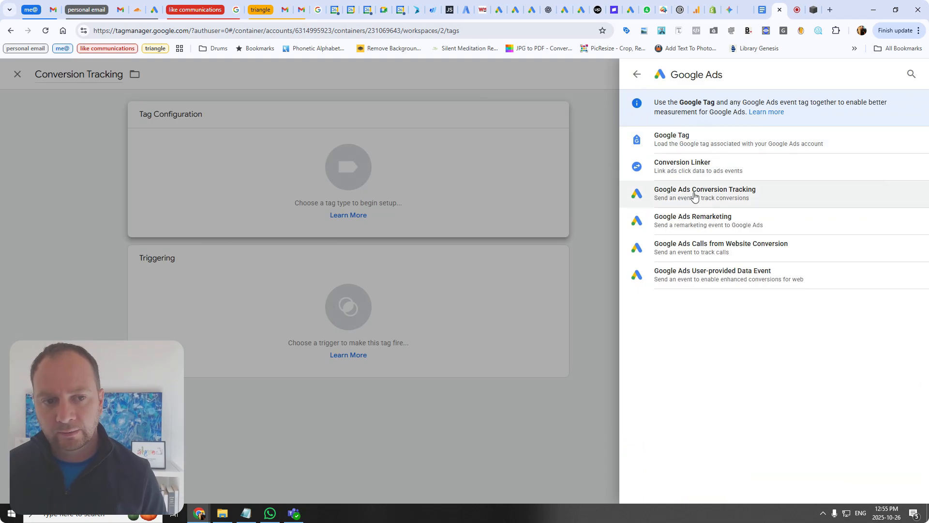
{"action": "left_click", "coordinate": [395, 247]}
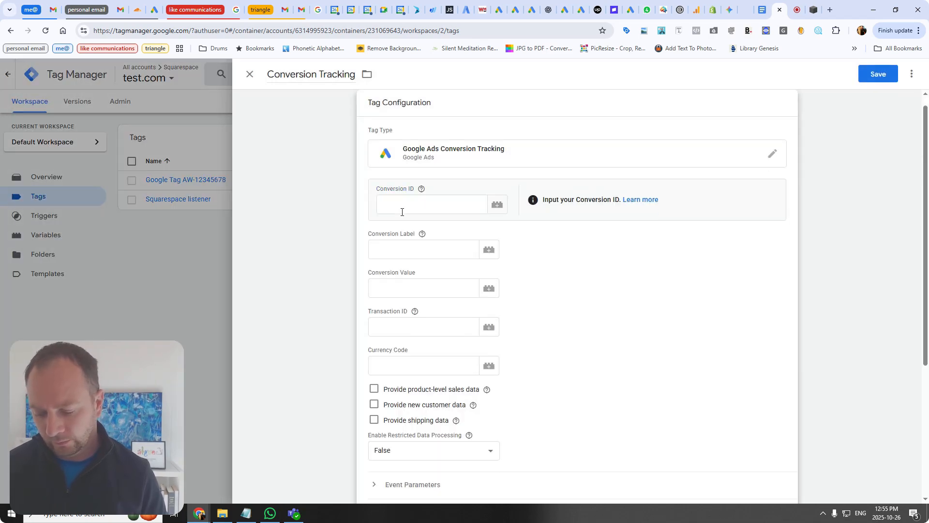
{"action": "left_click", "coordinate": [395, 212]}
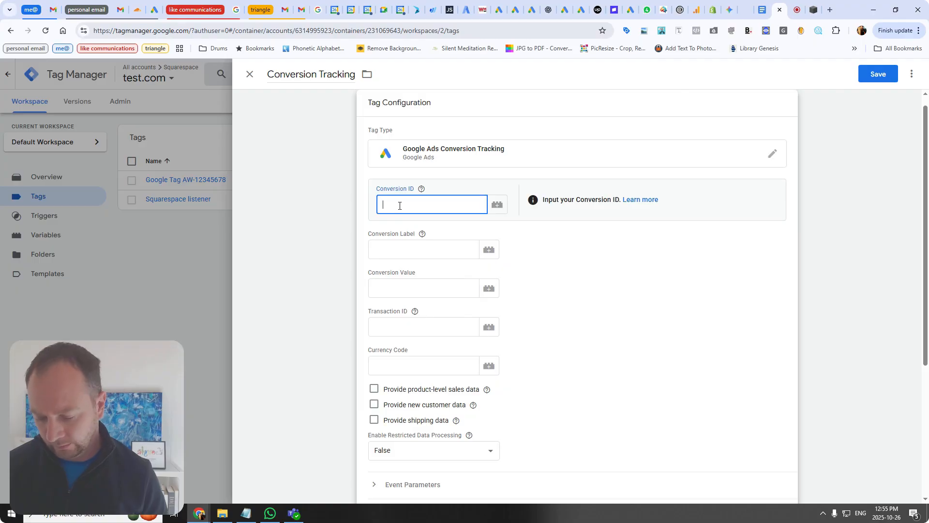
{"action": "type", "text": "12345678"}
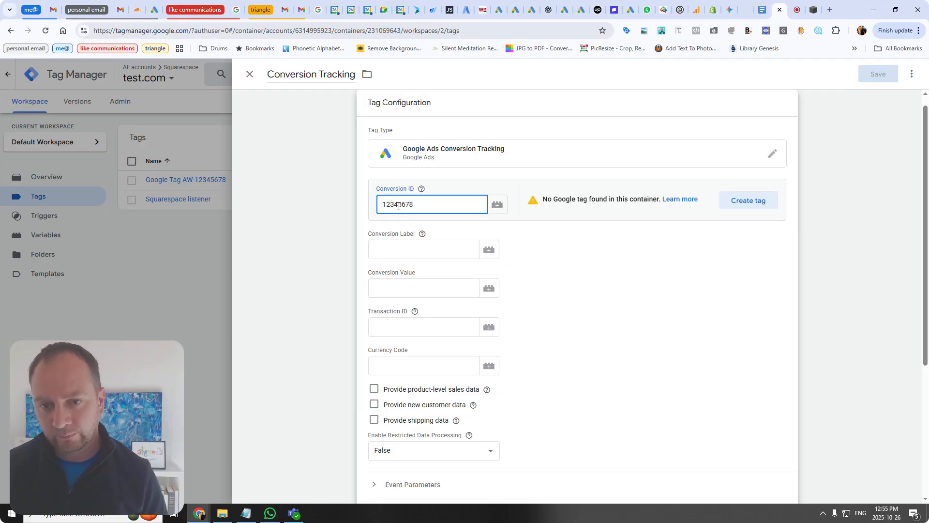
{"action": "left_click", "coordinate": [405, 248]}
{"action": "mouse_move", "coordinate": [419, 242]}
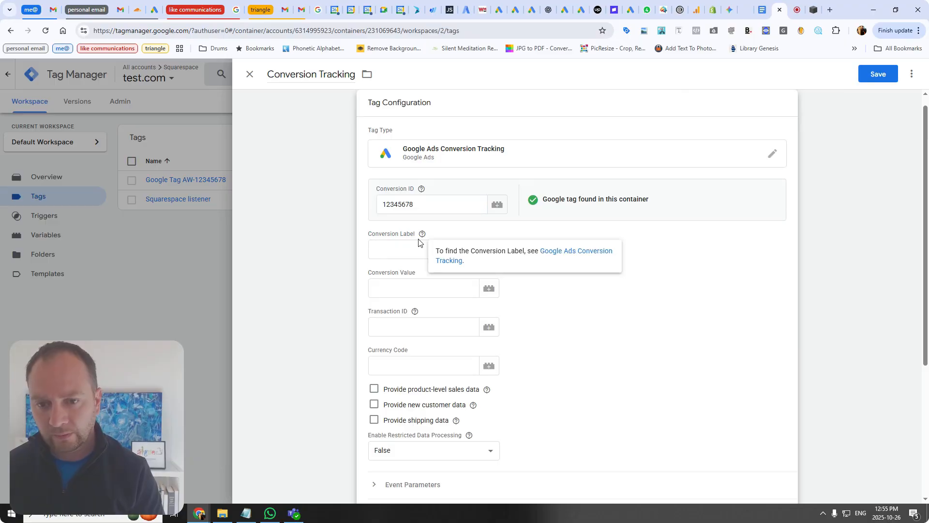
{"action": "left_click", "coordinate": [401, 256]}
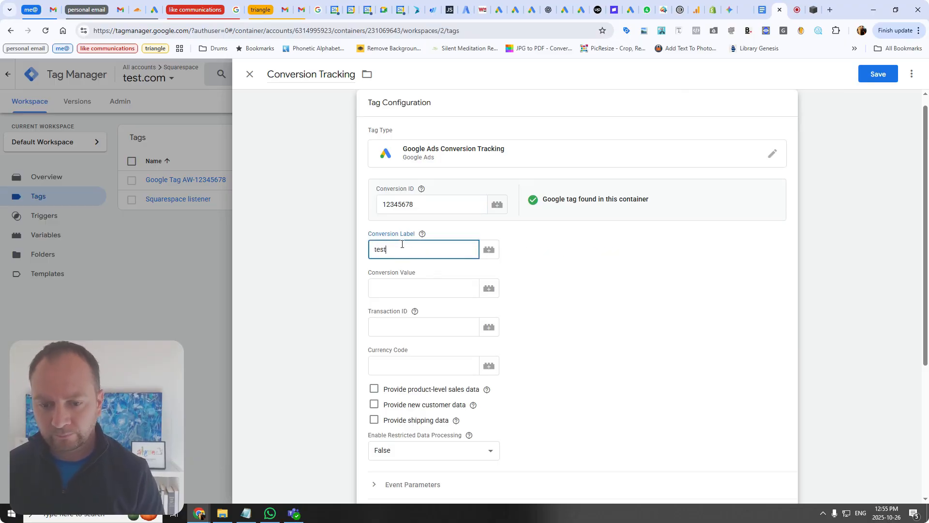
Step: Assign the CSS Selector trigger as the tag's firing trigger and save the tag
{"action": "scroll", "coordinate": [443, 359], "scroll_direction": "down", "scroll_amount": 4}
{"action": "left_click", "coordinate": [542, 402]}
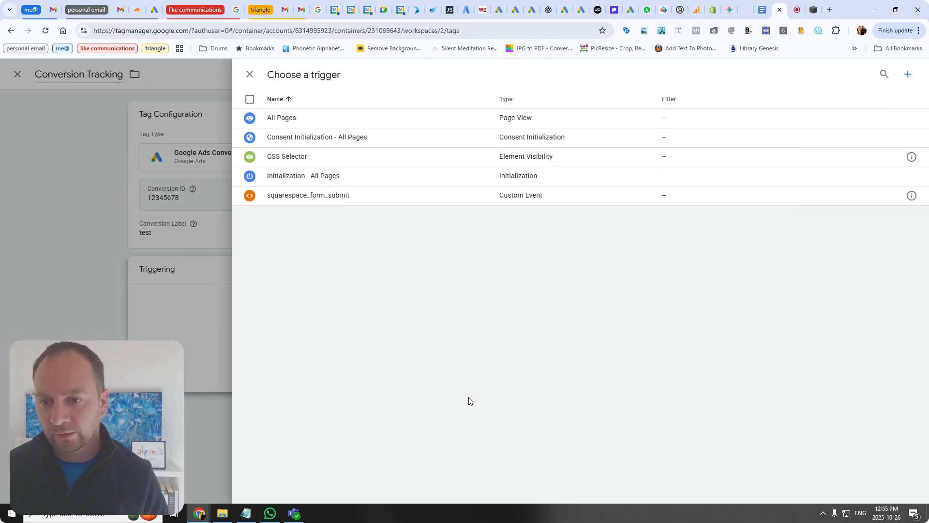
{"action": "left_click", "coordinate": [292, 157]}
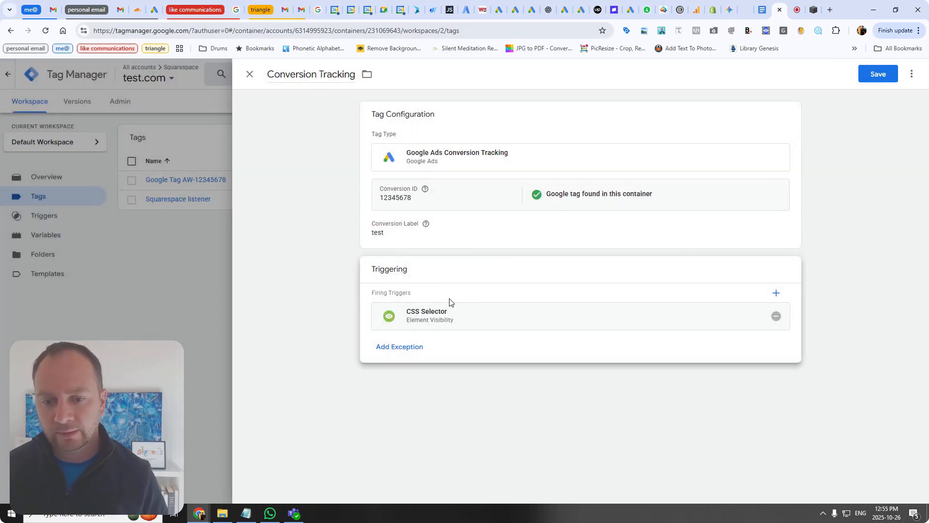
{"action": "left_click", "coordinate": [869, 71]}
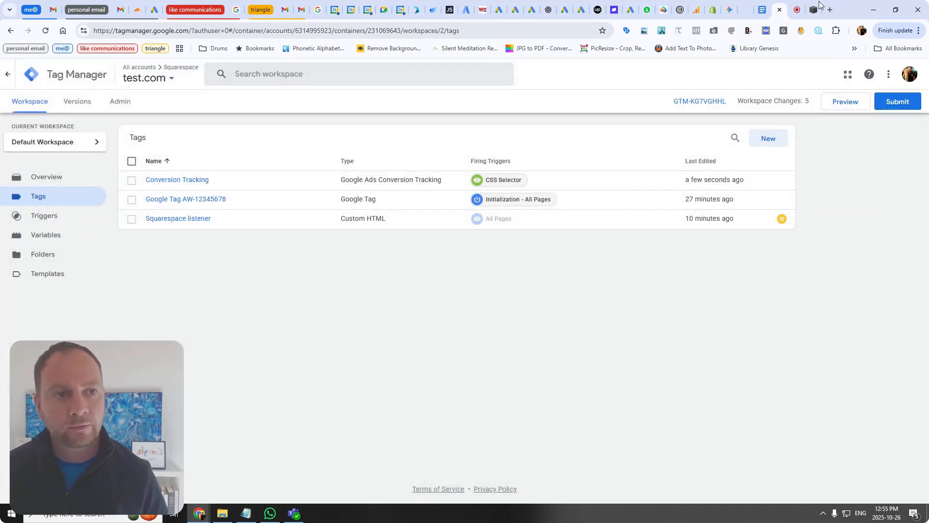
Step: Launch Preview mode and connect Tag Assistant to the Squarespace site
{"action": "left_click", "coordinate": [814, 11]}
{"action": "left_click", "coordinate": [815, 11]}
{"action": "left_click", "coordinate": [794, 12]}
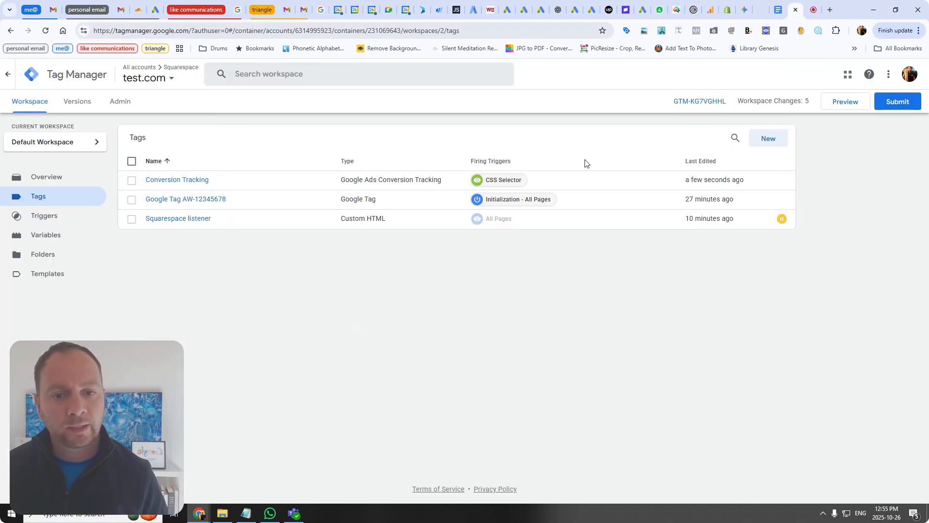
{"action": "left_click", "coordinate": [845, 105]}
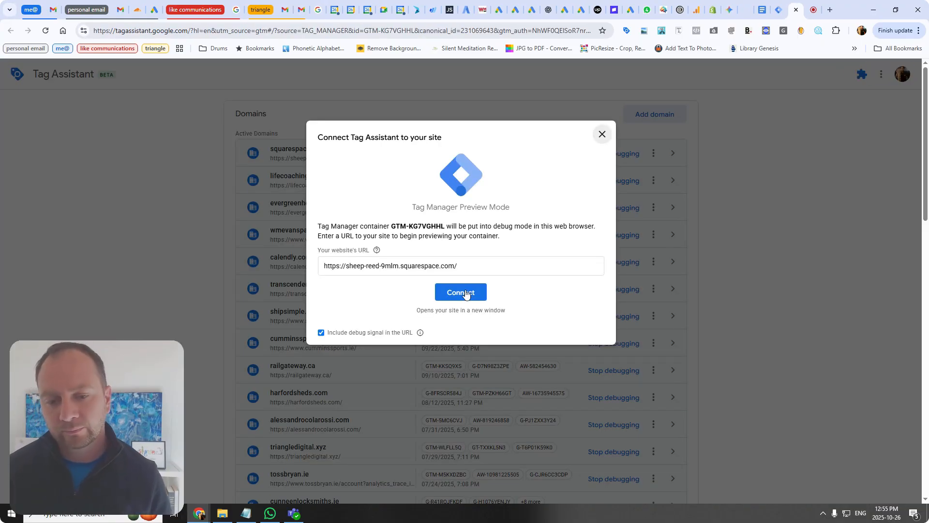
{"action": "left_click", "coordinate": [465, 293]}
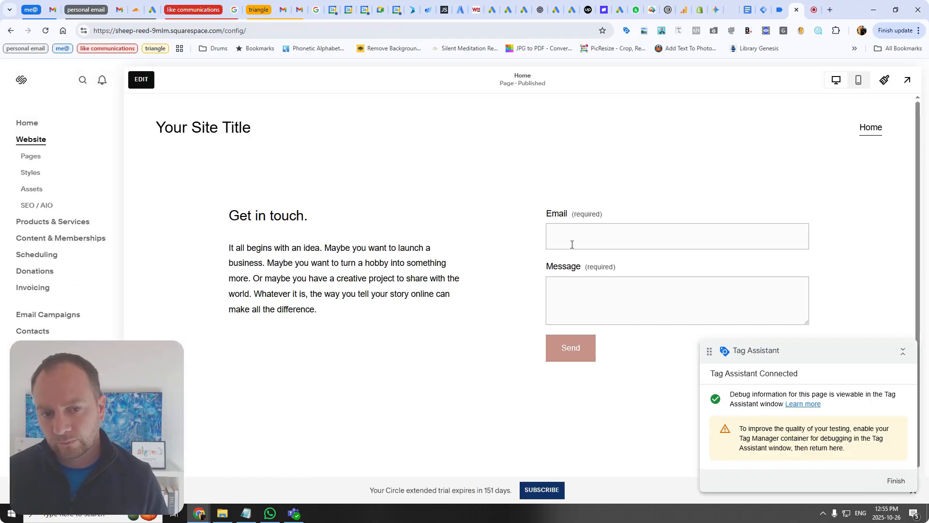
{"action": "left_click", "coordinate": [577, 240]}
{"action": "left_click", "coordinate": [605, 266]}
{"action": "left_click", "coordinate": [604, 284]}
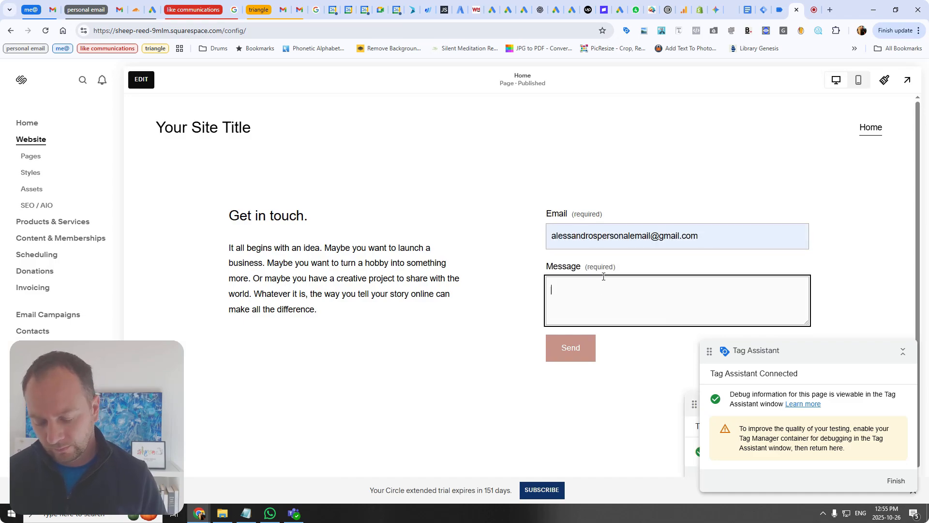
{"action": "type", "text": "test"}
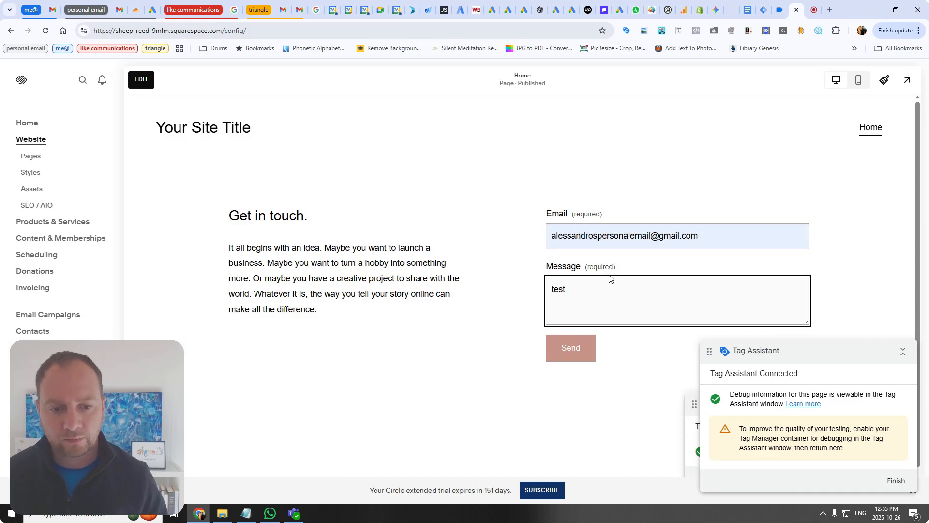
{"action": "double_click", "coordinate": [611, 292]}
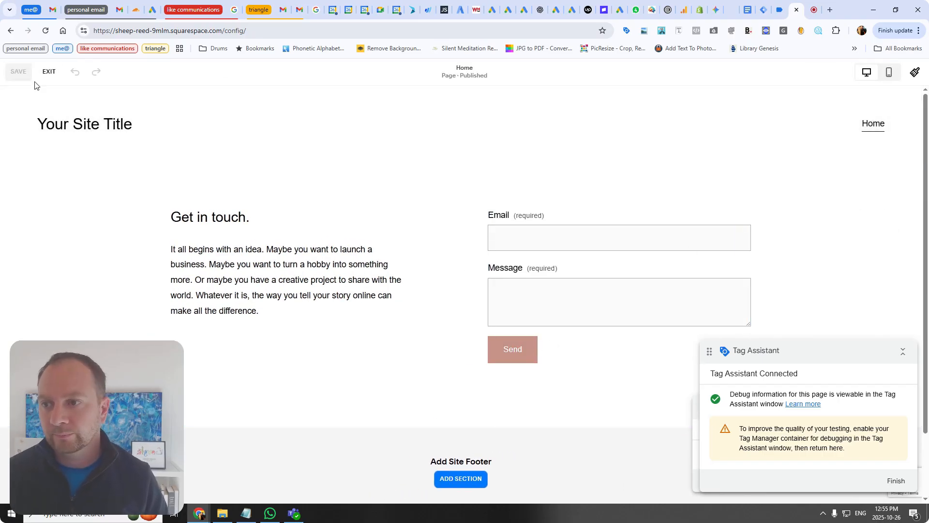
{"action": "left_click", "coordinate": [47, 72]}
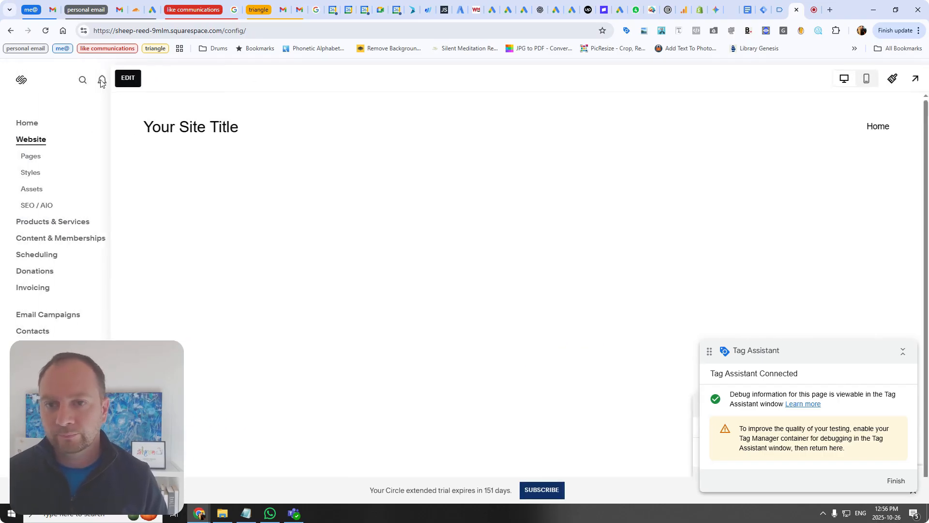
Step: Open the published site preview and try submitting the contact form
{"action": "left_click", "coordinate": [903, 85]}
{"action": "left_click", "coordinate": [505, 323]}
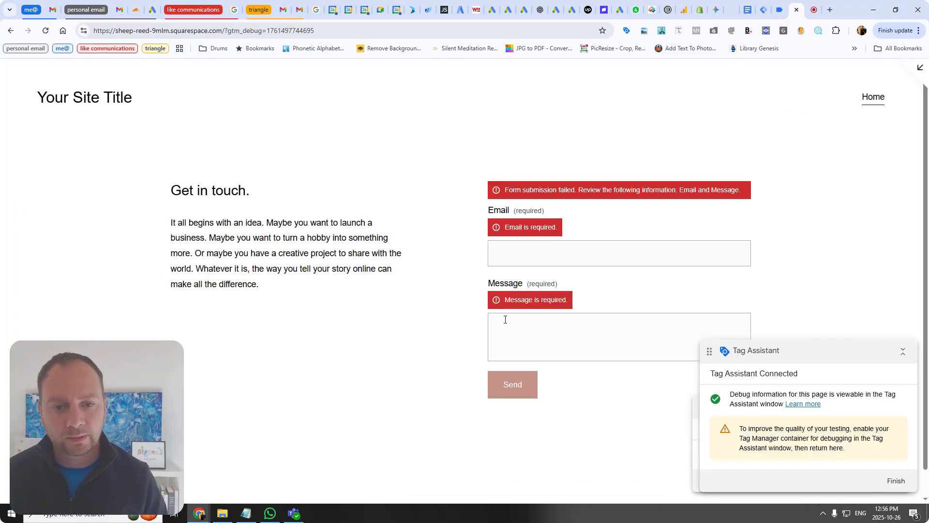
Step: Review the fired and not-fired tags in Tag Assistant
{"action": "left_click", "coordinate": [779, 10]}
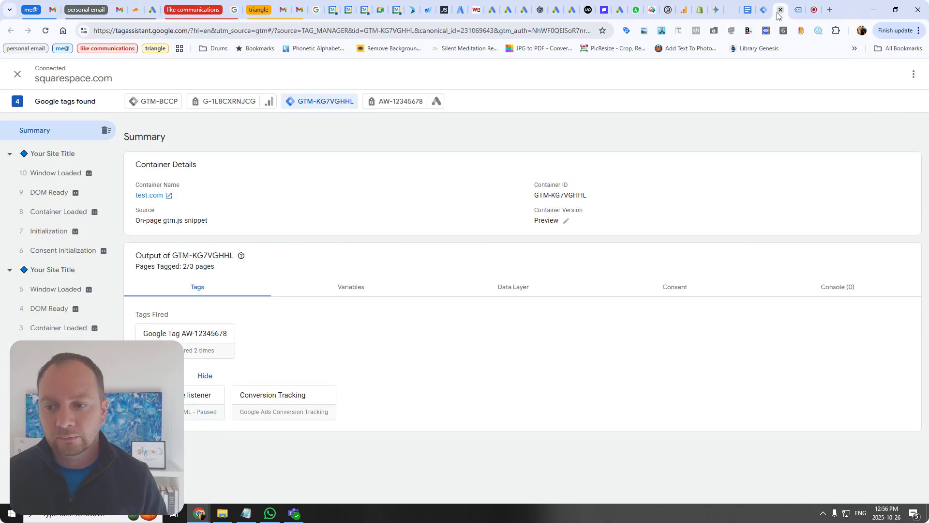
{"action": "left_click", "coordinate": [301, 404]}
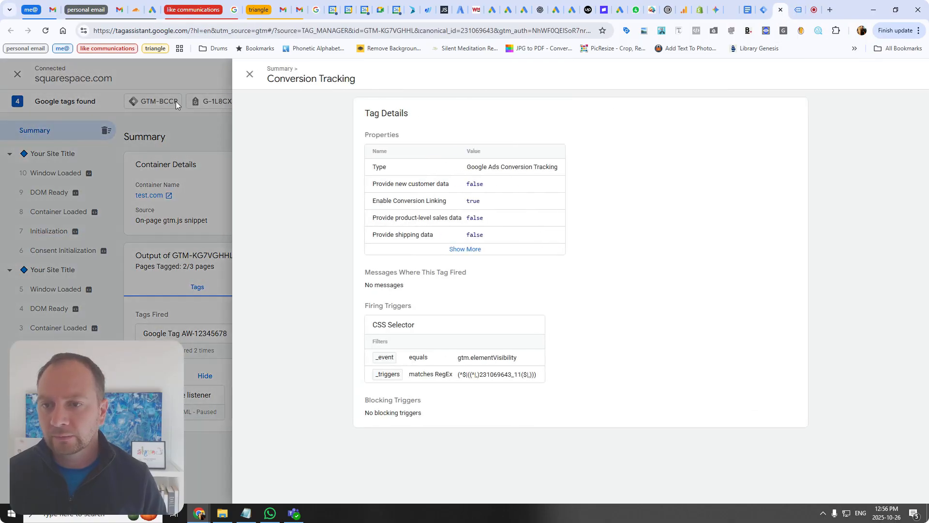
{"action": "left_click", "coordinate": [797, 15]}
Step: Fill the form's email field with the saved address and try sending the form again
{"action": "left_click", "coordinate": [555, 257]}
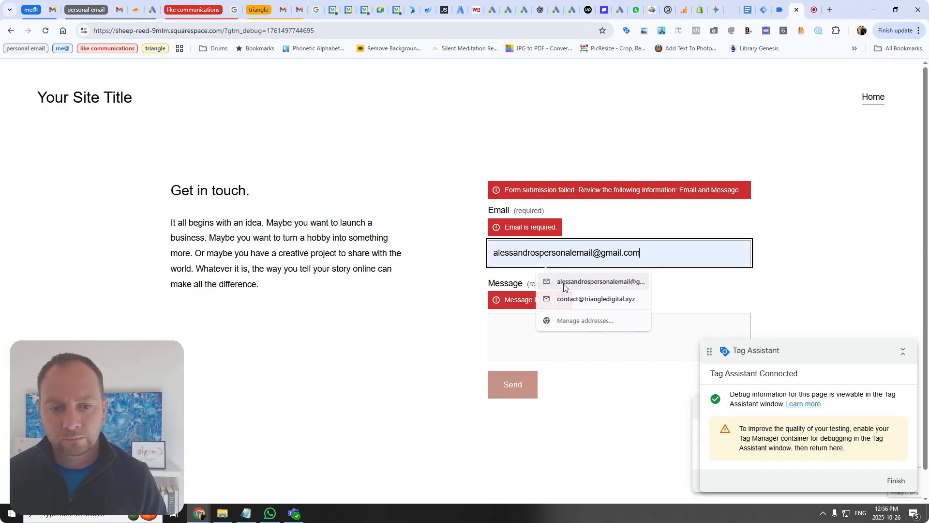
{"action": "left_click", "coordinate": [563, 281]}
{"action": "left_click", "coordinate": [519, 390]}
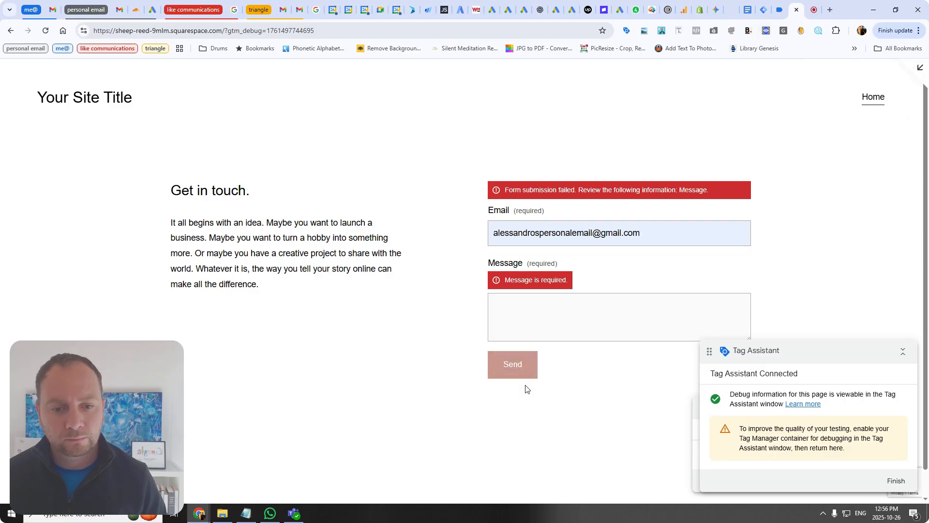
Step: Enter test as the message and send the contact form
{"action": "left_click", "coordinate": [784, 7]}
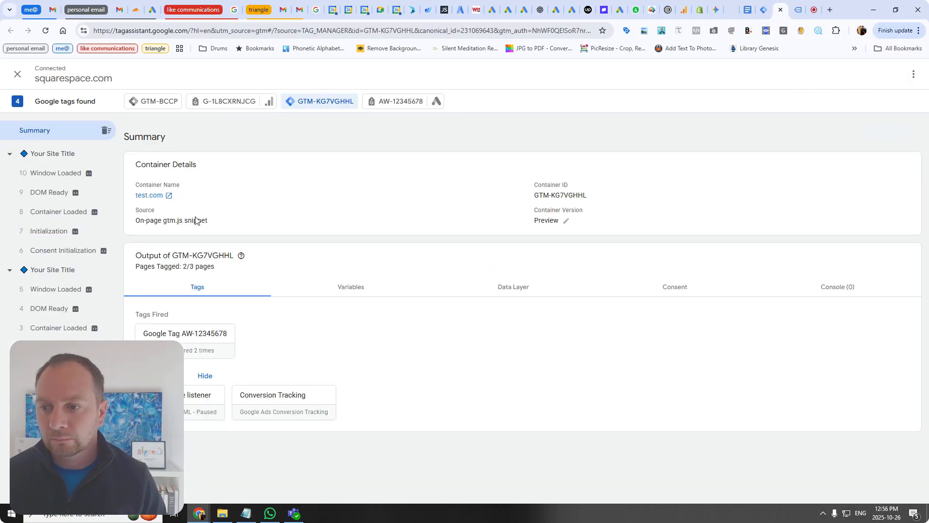
{"action": "left_click", "coordinate": [792, 9]}
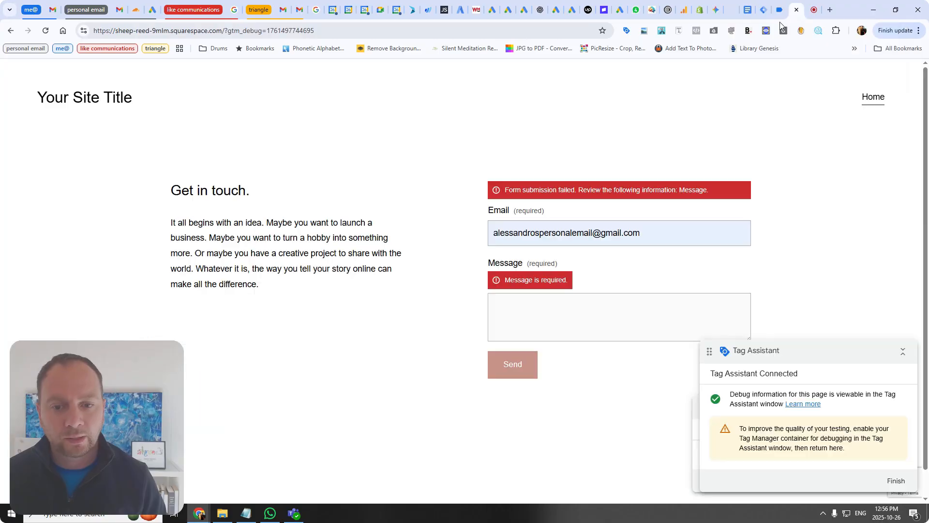
{"action": "left_click", "coordinate": [579, 306]}
{"action": "type", "text": "test"}
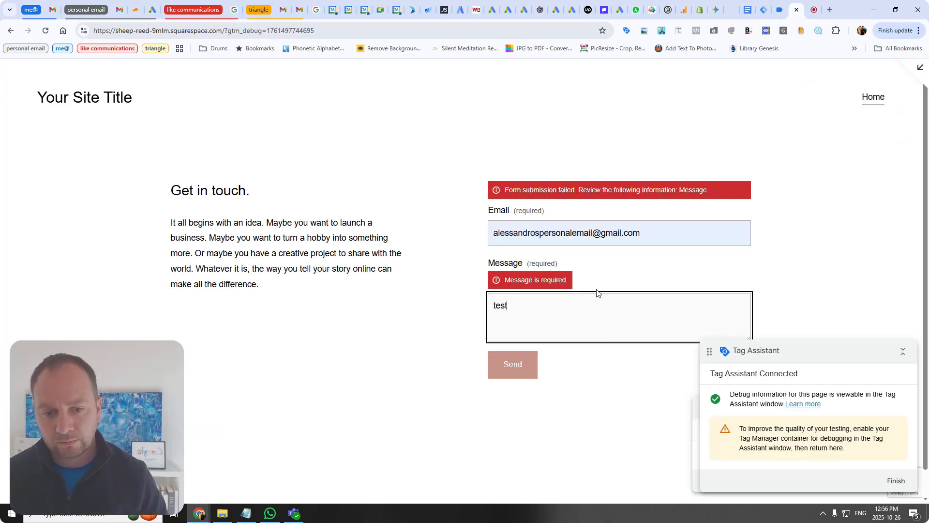
{"action": "left_click", "coordinate": [511, 364]}
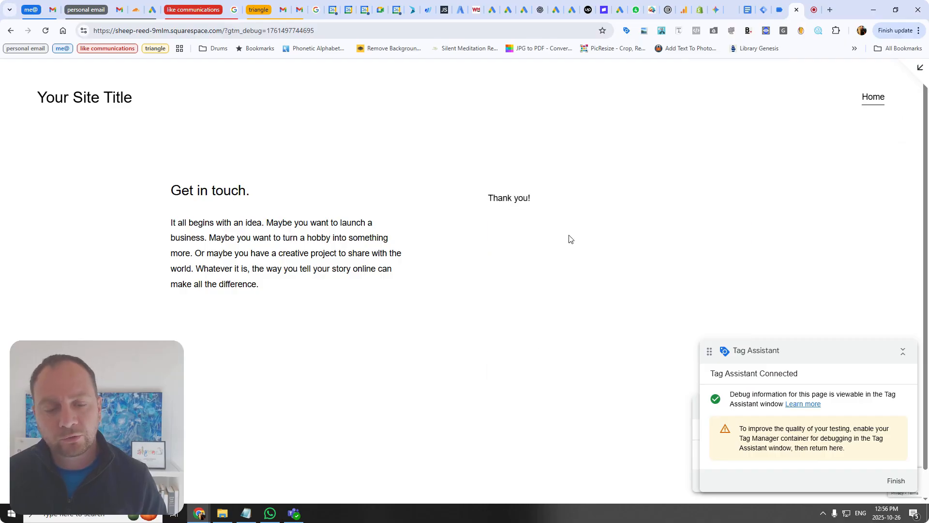
Step: Inspect the Conversion Tracking tag details under the Element Visibility event, displaying variables as names
{"action": "left_click", "coordinate": [780, 9]}
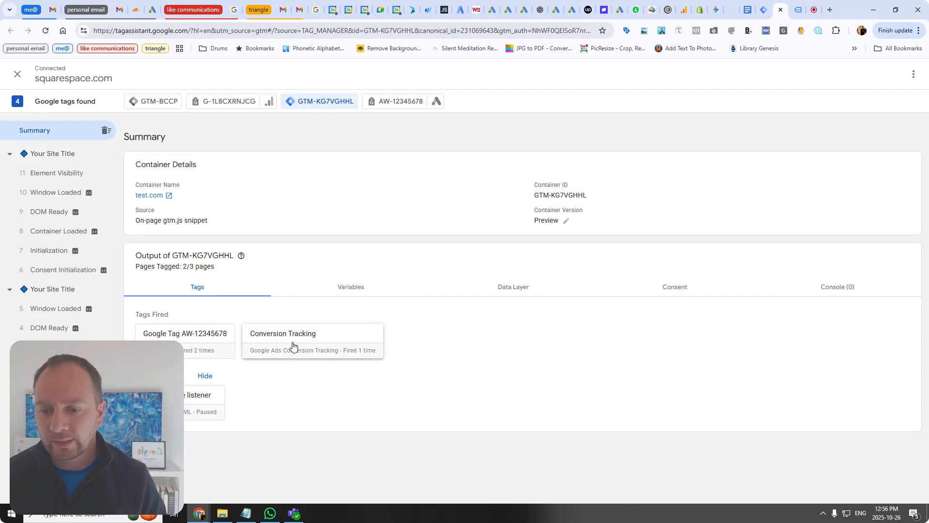
{"action": "left_click", "coordinate": [44, 177]}
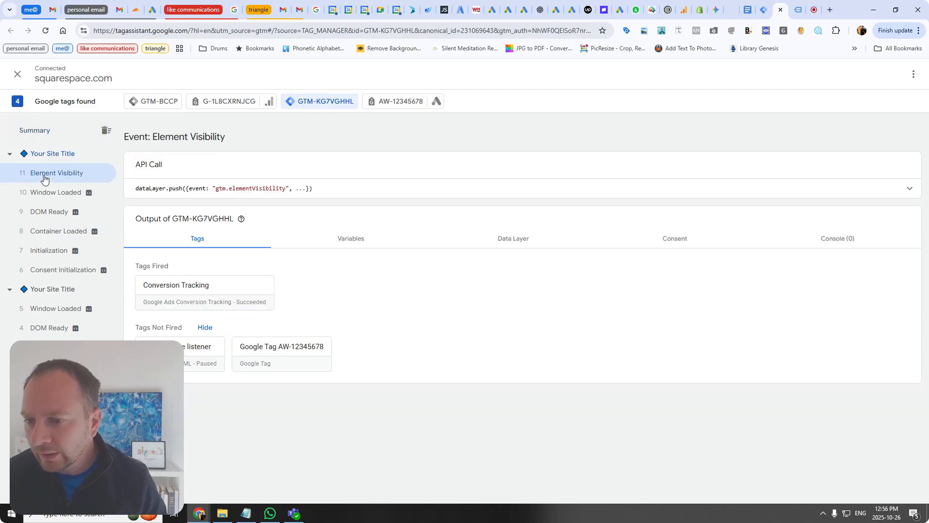
{"action": "left_click", "coordinate": [193, 293]}
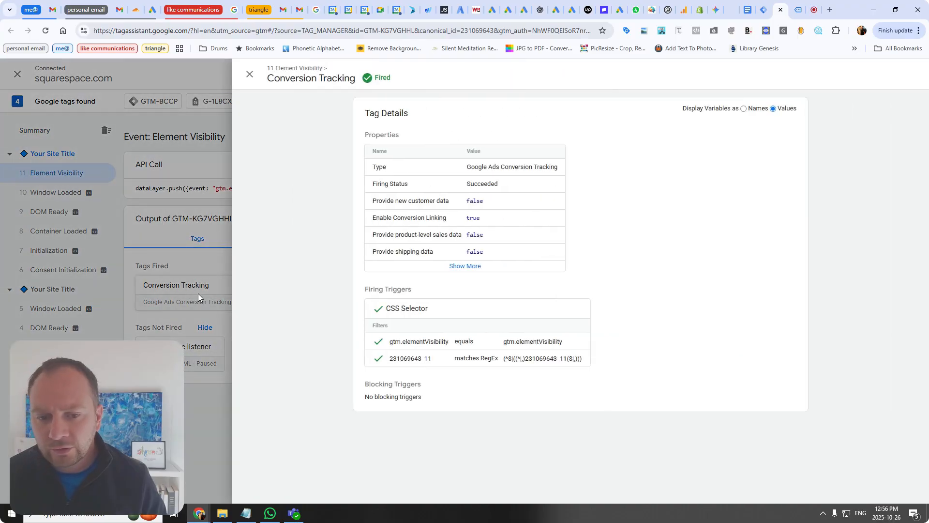
{"action": "left_click", "coordinate": [749, 111]}
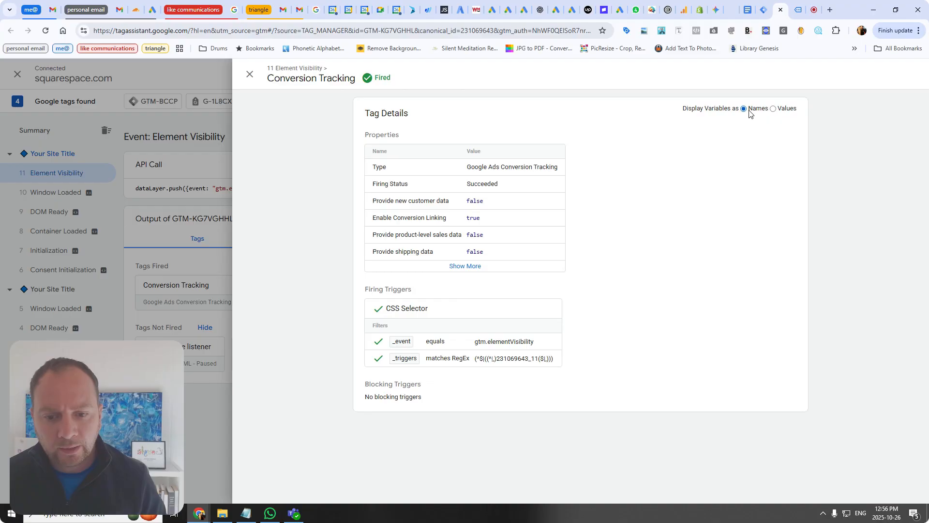
Step: Toggle the tag details between displaying variables as values and as names, then close the tag details
{"action": "left_click", "coordinate": [774, 110]}
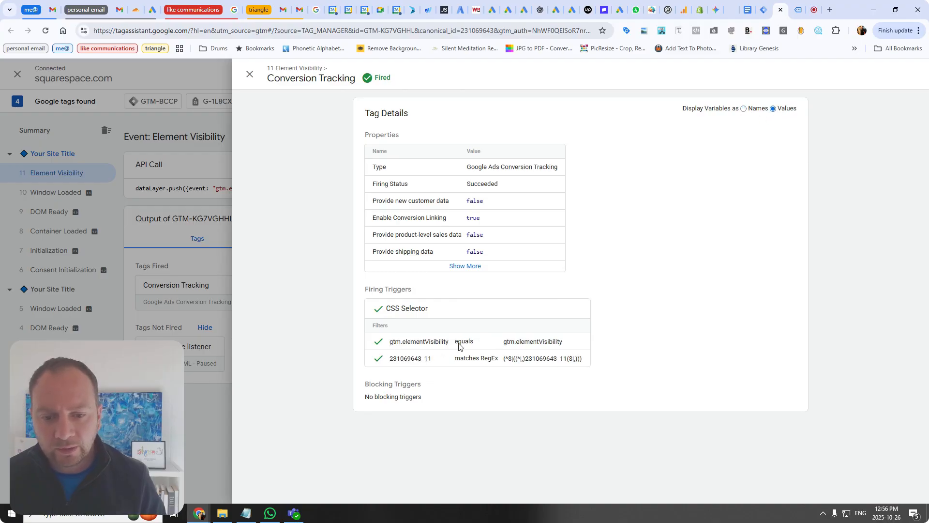
{"action": "left_click", "coordinate": [749, 111]}
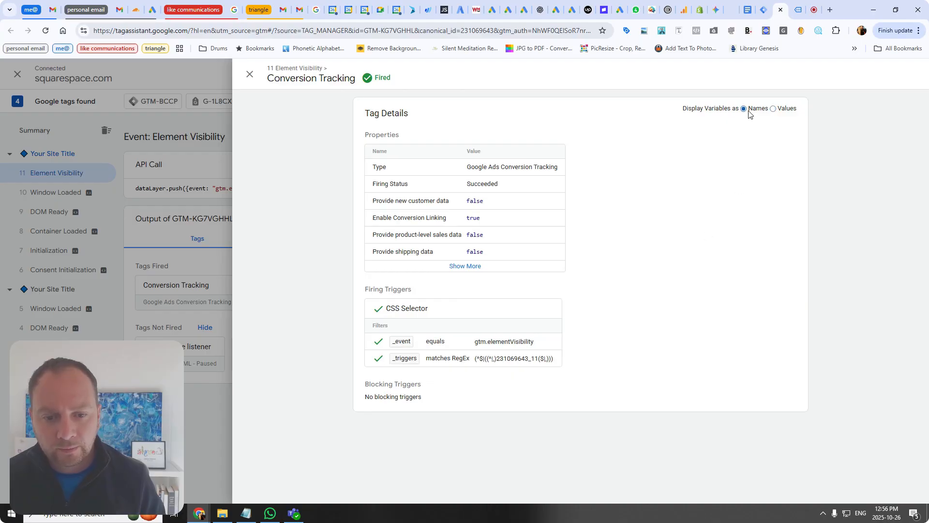
{"action": "left_click", "coordinate": [774, 110]}
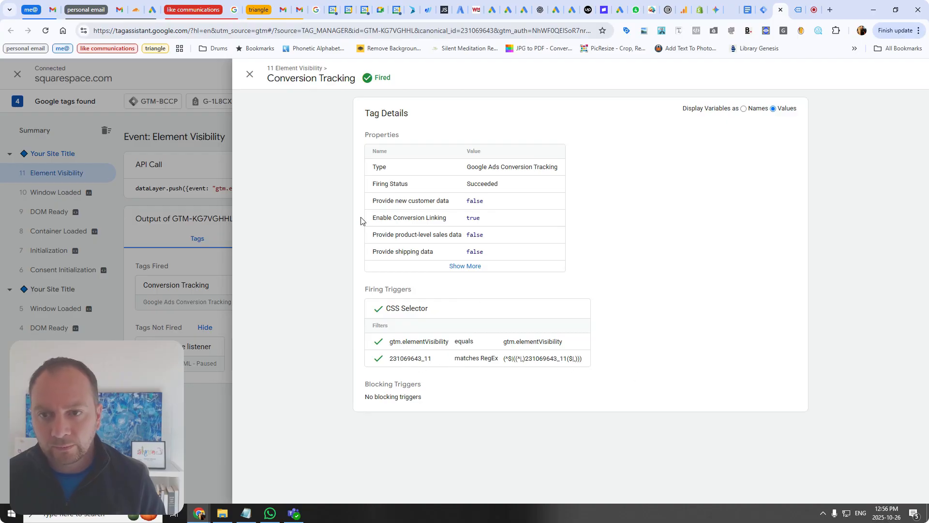
{"action": "left_click", "coordinate": [250, 74]}
Step: Browse the Variables, Data Layer and Consent output tabs for the Element Visibility event, returning to Tags
{"action": "left_click", "coordinate": [360, 244]}
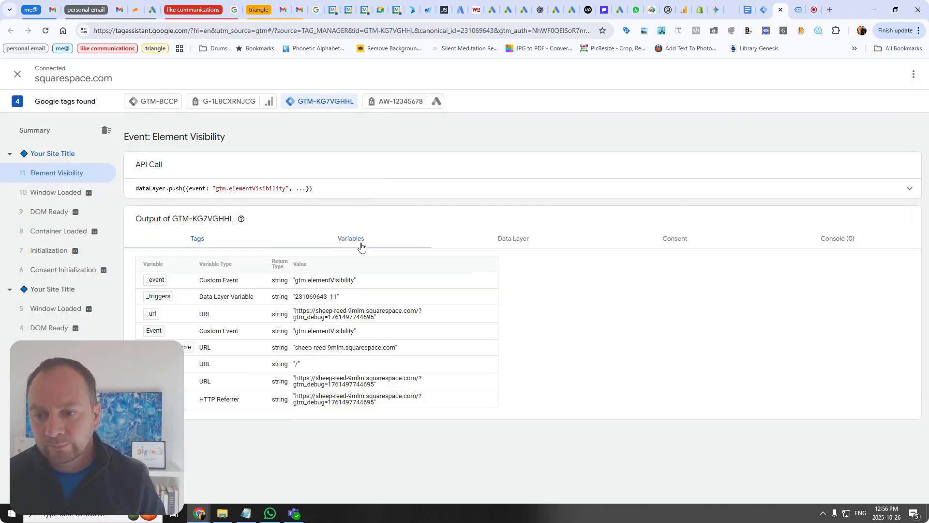
{"action": "left_click", "coordinate": [523, 239]}
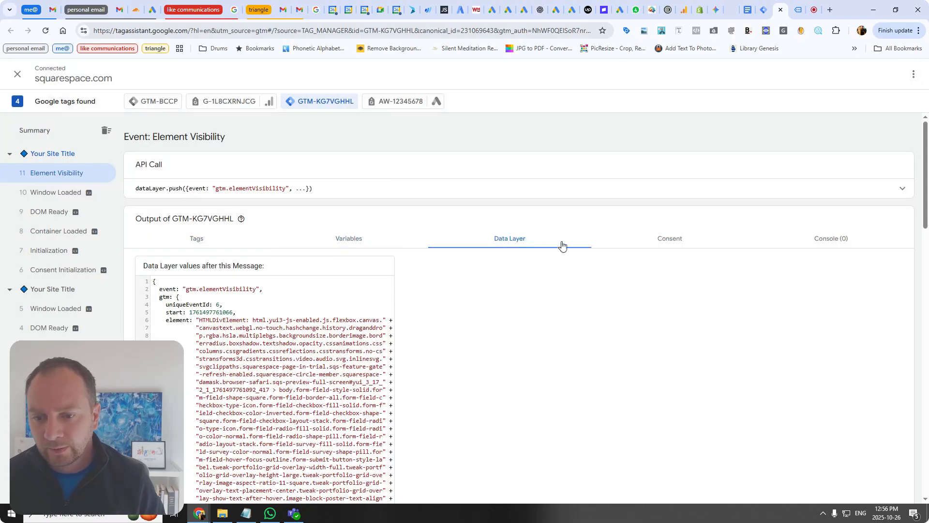
{"action": "left_click", "coordinate": [653, 242]}
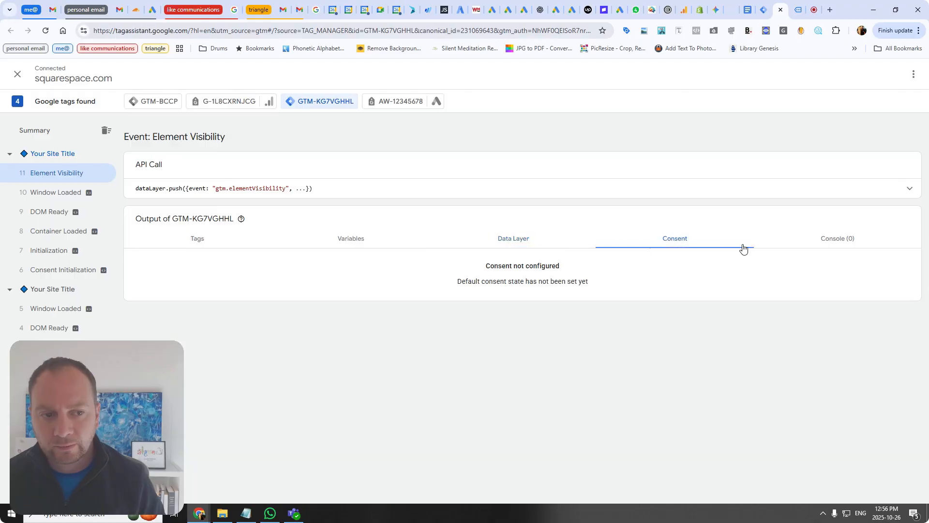
{"action": "left_click", "coordinate": [347, 238]}
{"action": "left_click", "coordinate": [199, 237]}
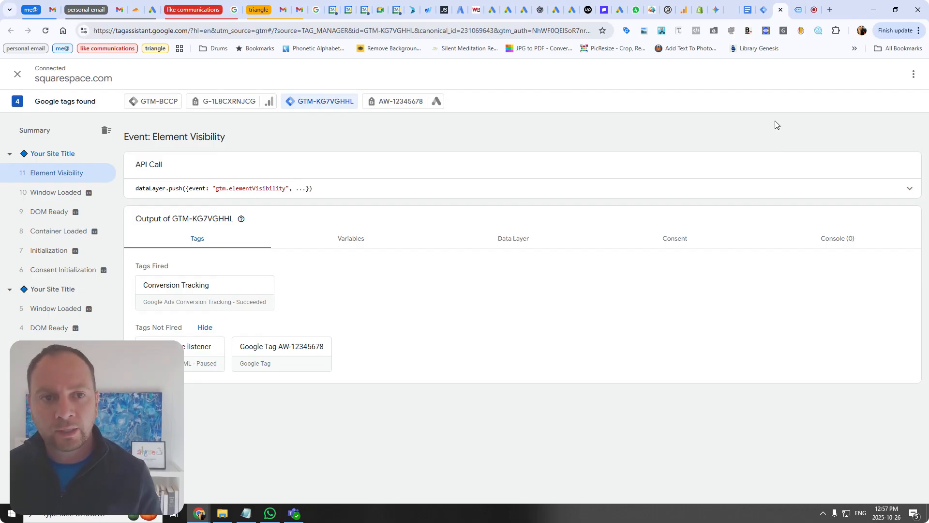
Step: Switch to Tag Manager and open the CSS Selector trigger's configuration from the Conversion Tracking tag row
{"action": "left_click", "coordinate": [761, 15]}
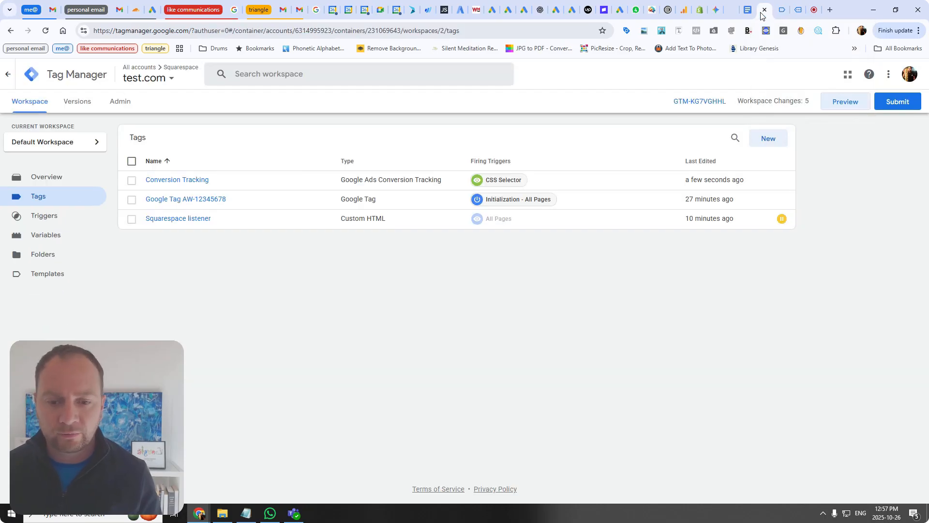
{"action": "left_click", "coordinate": [498, 182]}
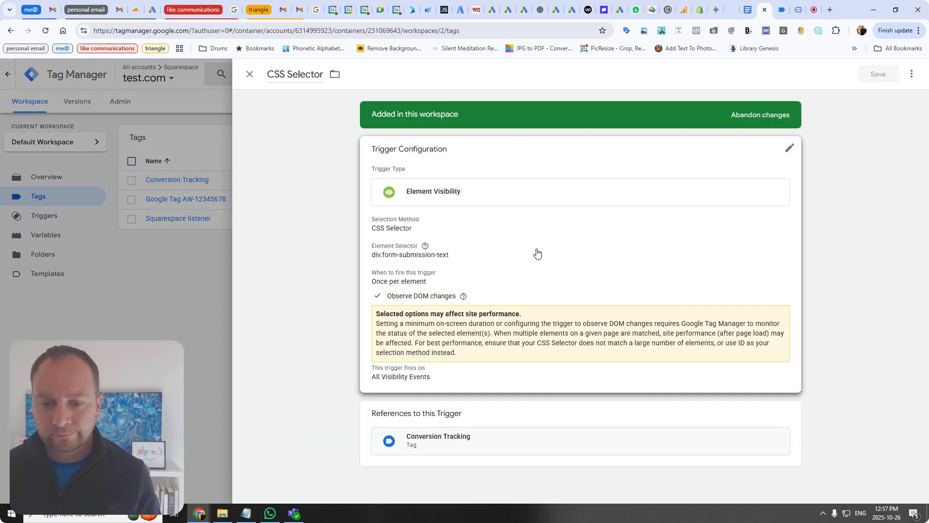
{"action": "left_click", "coordinate": [537, 252]}
{"action": "scroll", "coordinate": [508, 315], "scroll_direction": "down", "scroll_amount": 3}
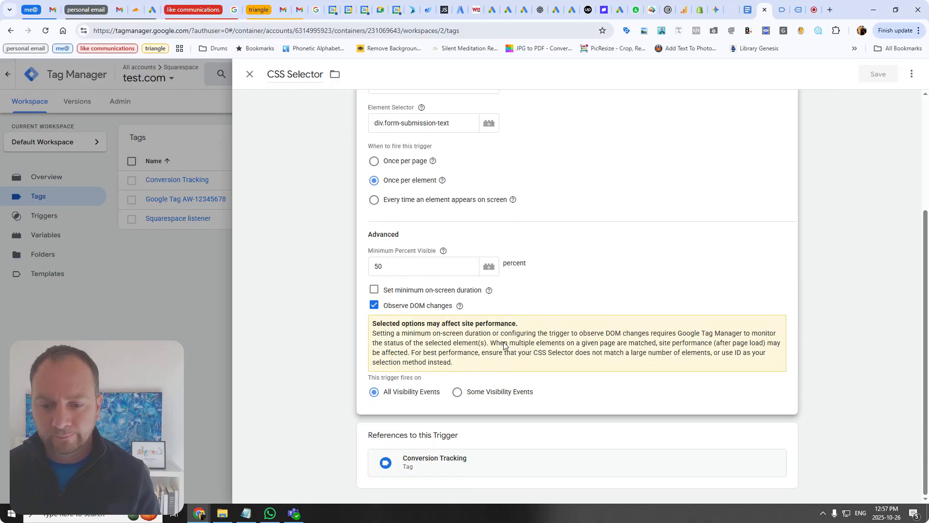
Step: Try restricting the trigger to some visibility events where Page URL contains contact-us, leaving without saving
{"action": "left_click", "coordinate": [468, 393]}
{"action": "left_click", "coordinate": [438, 431]}
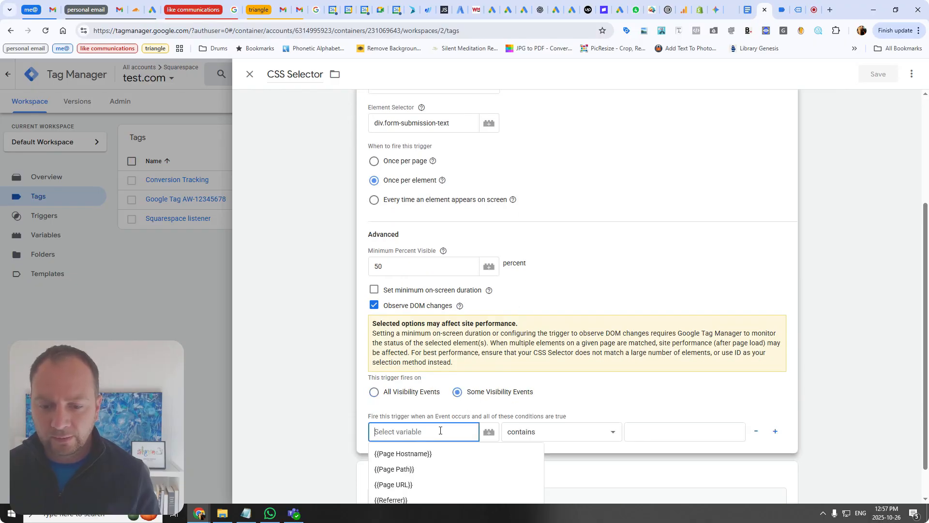
{"action": "left_click", "coordinate": [402, 485]}
{"action": "left_click", "coordinate": [655, 433]}
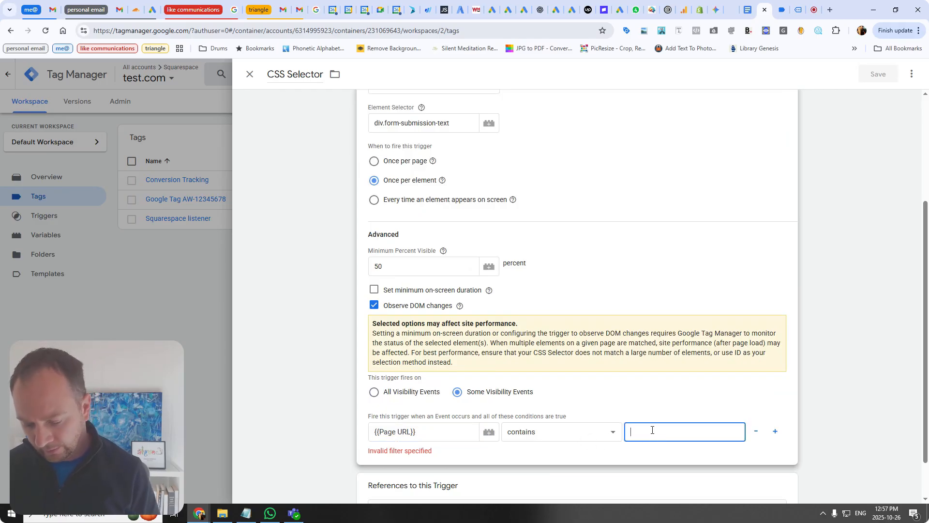
{"action": "type", "text": "contact"}
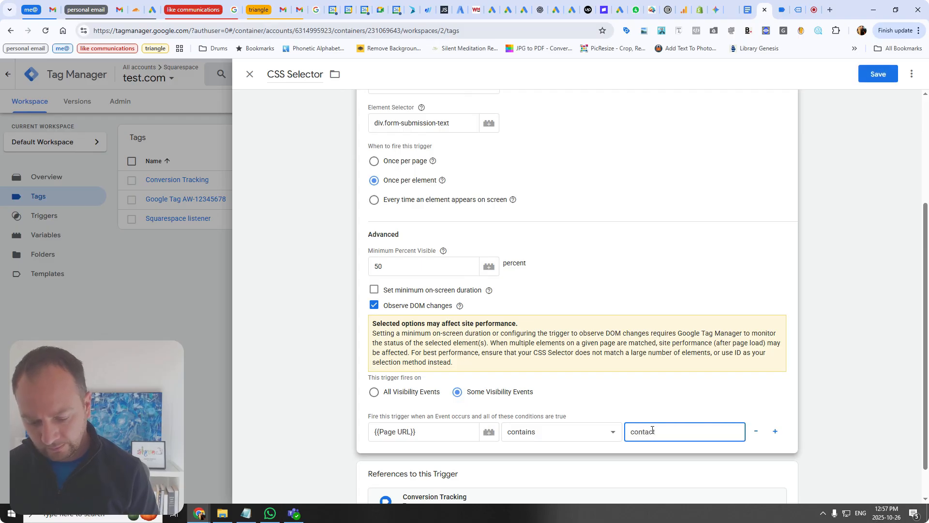
{"action": "type", "text": "-us"}
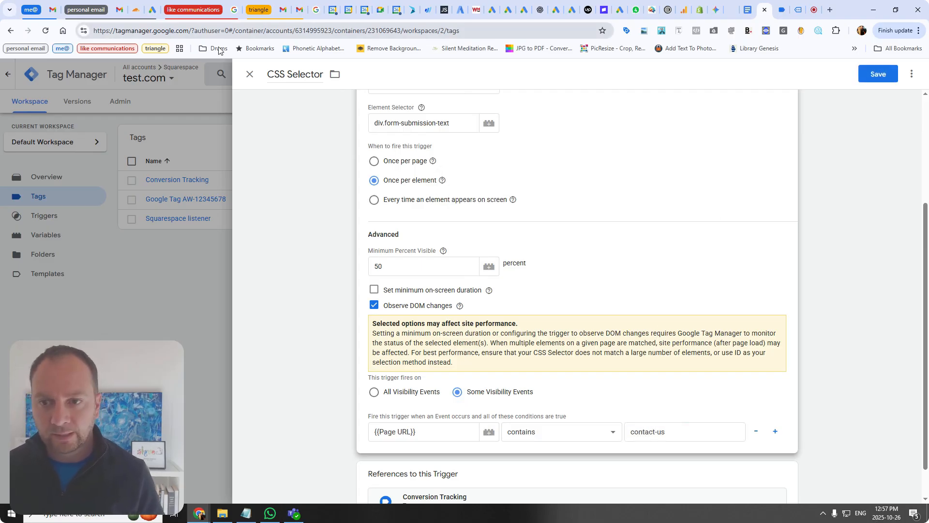
{"action": "left_click", "coordinate": [249, 74]}
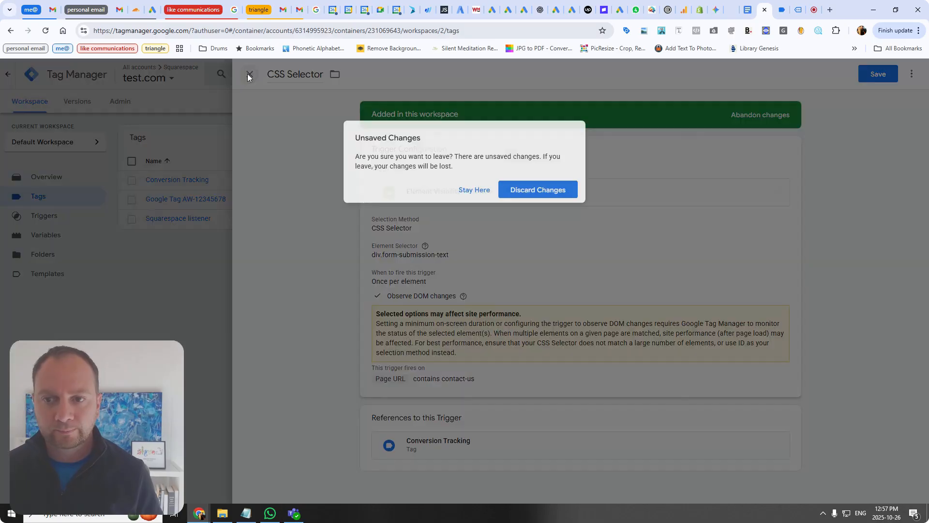
{"action": "left_click", "coordinate": [476, 190]}
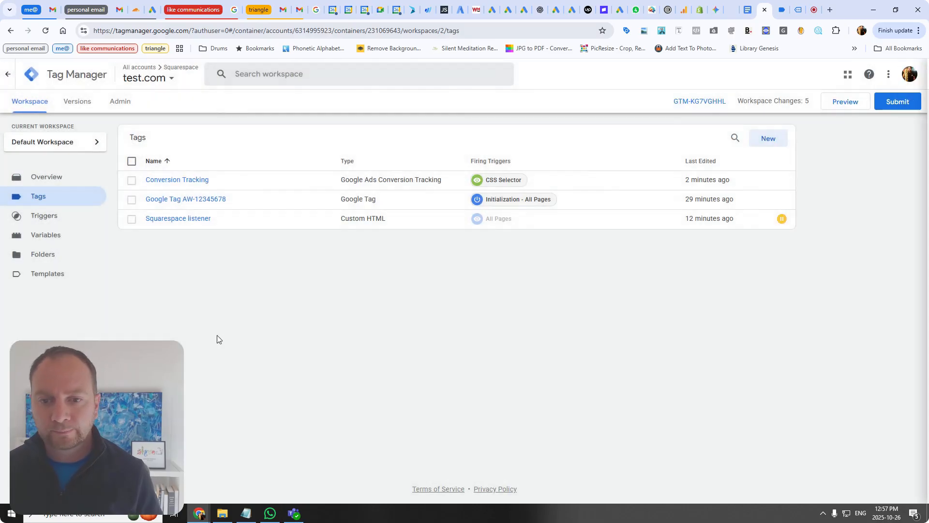
Step: Reopen the CSS Selector trigger and review its settings and referencing tag, then close it
{"action": "left_click", "coordinate": [501, 180]}
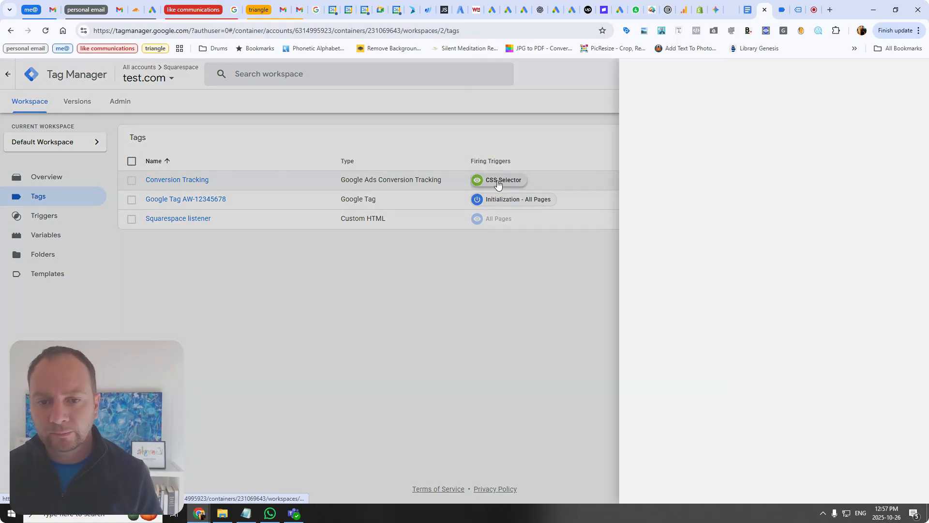
{"action": "left_click", "coordinate": [496, 218]}
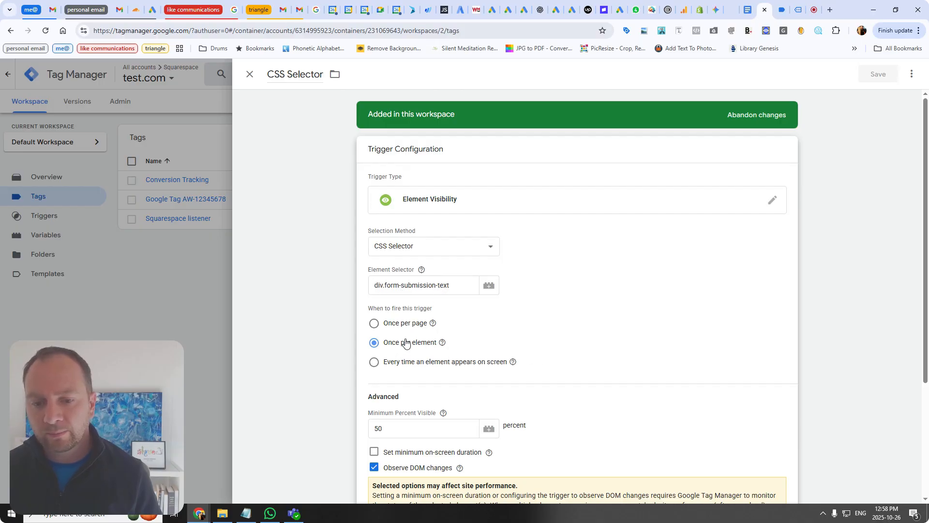
{"action": "scroll", "coordinate": [429, 344], "scroll_direction": "down", "scroll_amount": 3}
{"action": "mouse_move", "coordinate": [458, 323]}
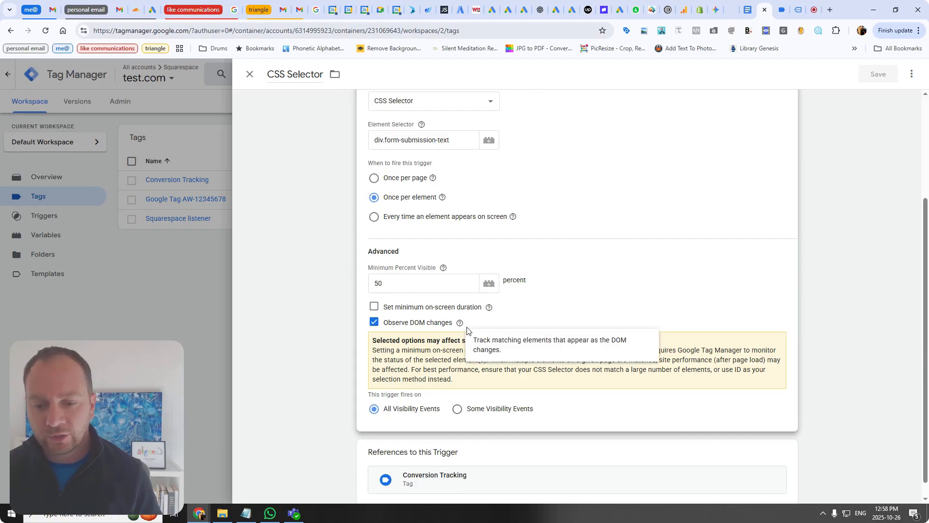
{"action": "scroll", "coordinate": [440, 446], "scroll_direction": "down", "scroll_amount": 1}
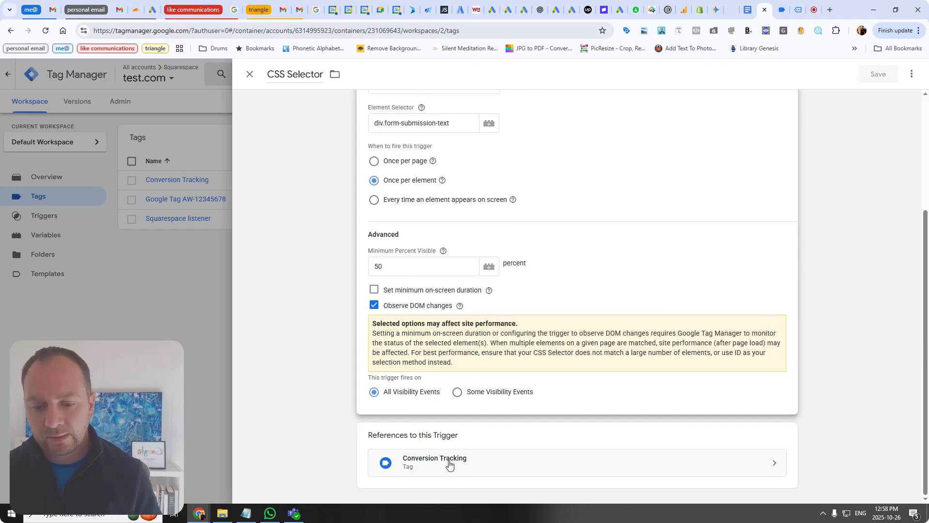
{"action": "left_click", "coordinate": [242, 100]}
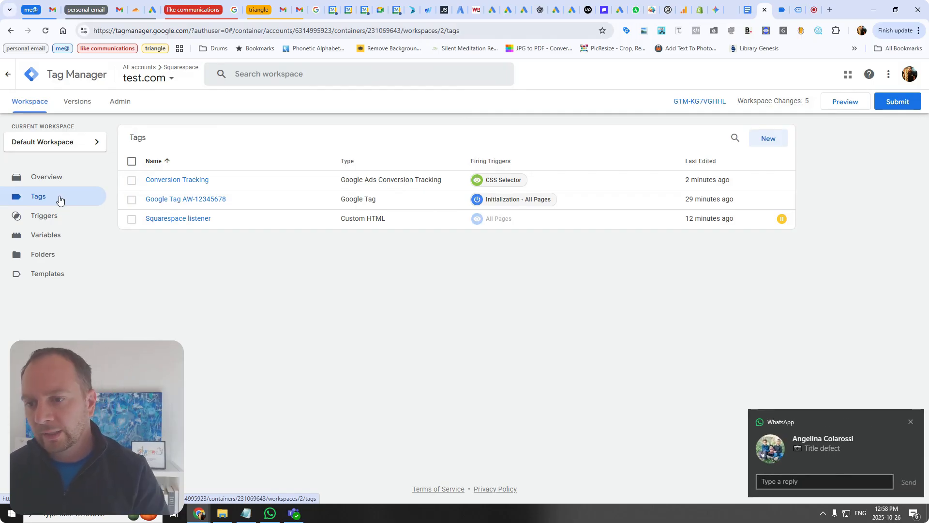
{"action": "left_click", "coordinate": [908, 421]}
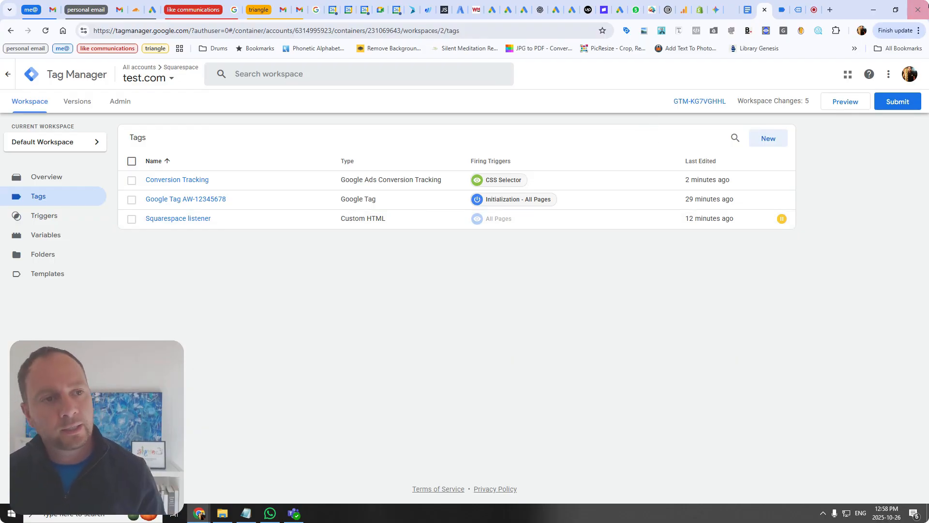
{"action": "left_click", "coordinate": [813, 12]}
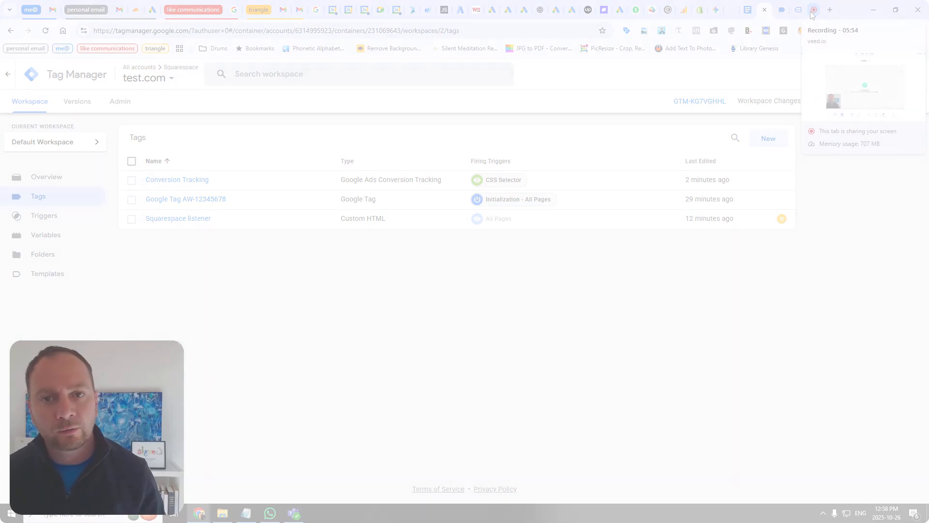